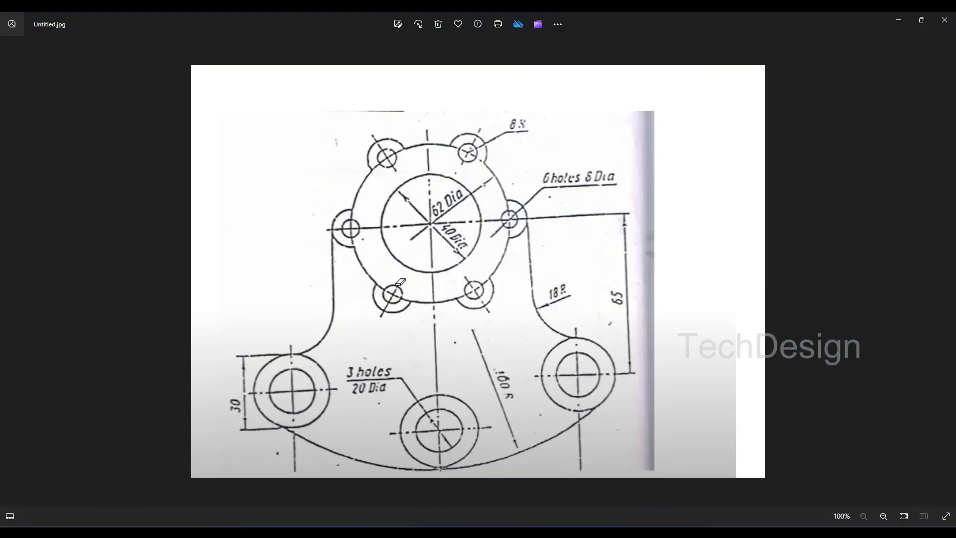
Step: Switch to NX and create a new millimetre part from the Model template, named model1.prt
click(524, 516)
click(897, 21)
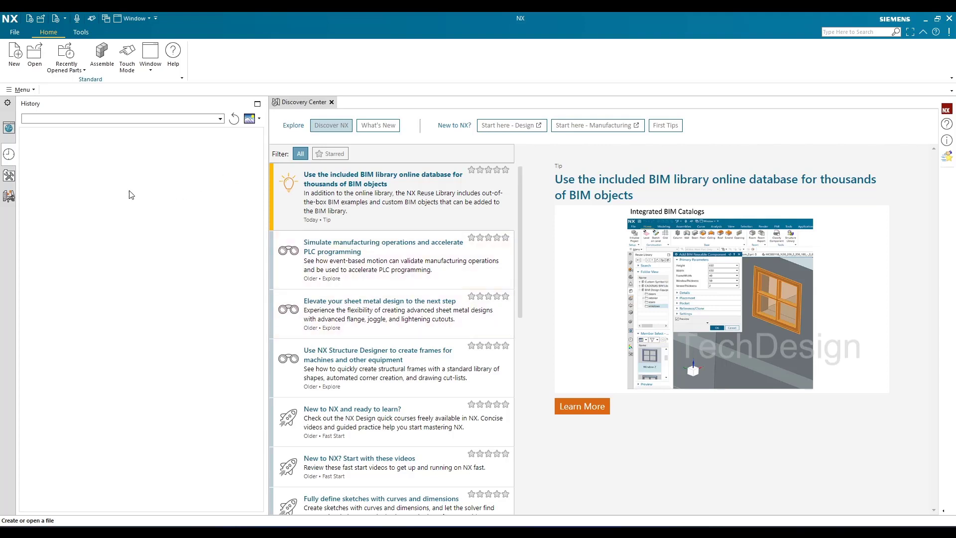
click(10, 57)
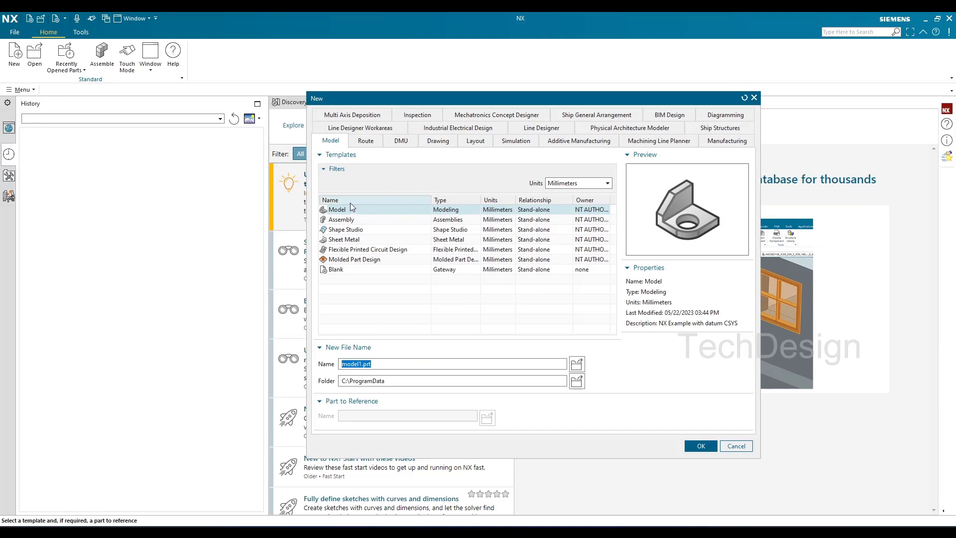
click(334, 214)
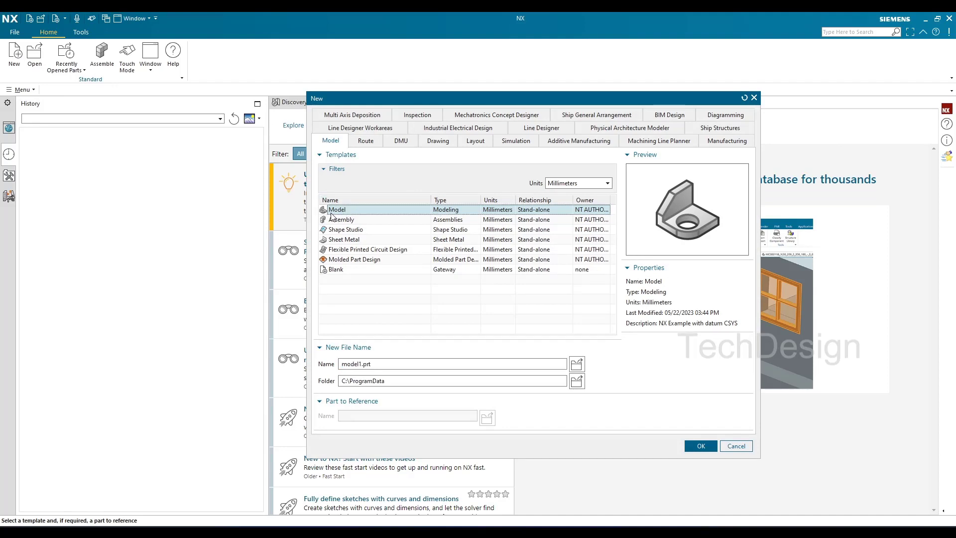
click(692, 446)
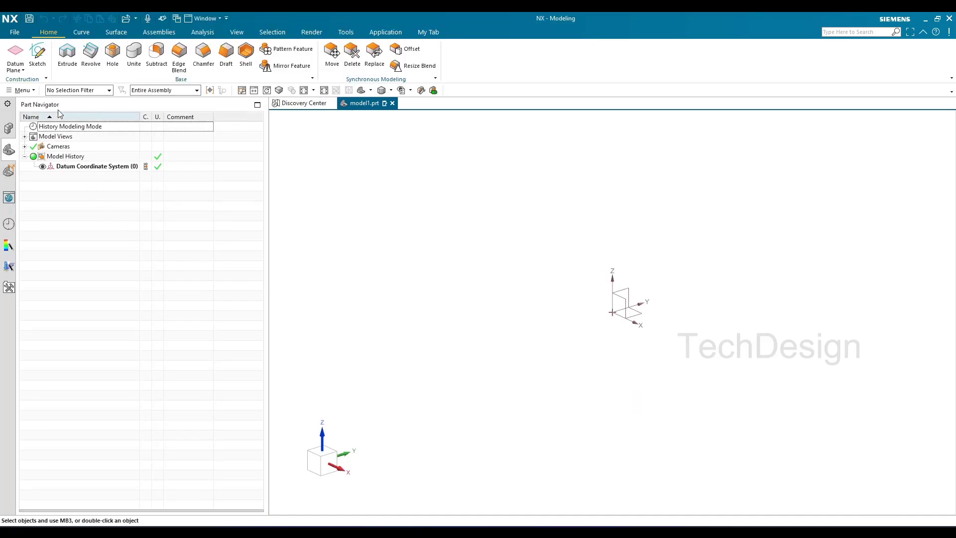
Step: Start a new sketch on the default horizontal XY plane
click(37, 52)
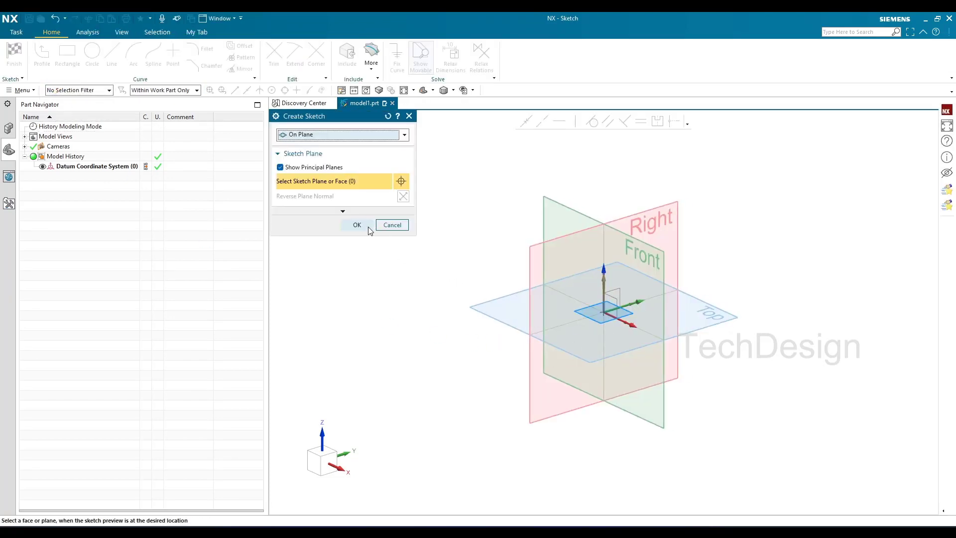
click(369, 228)
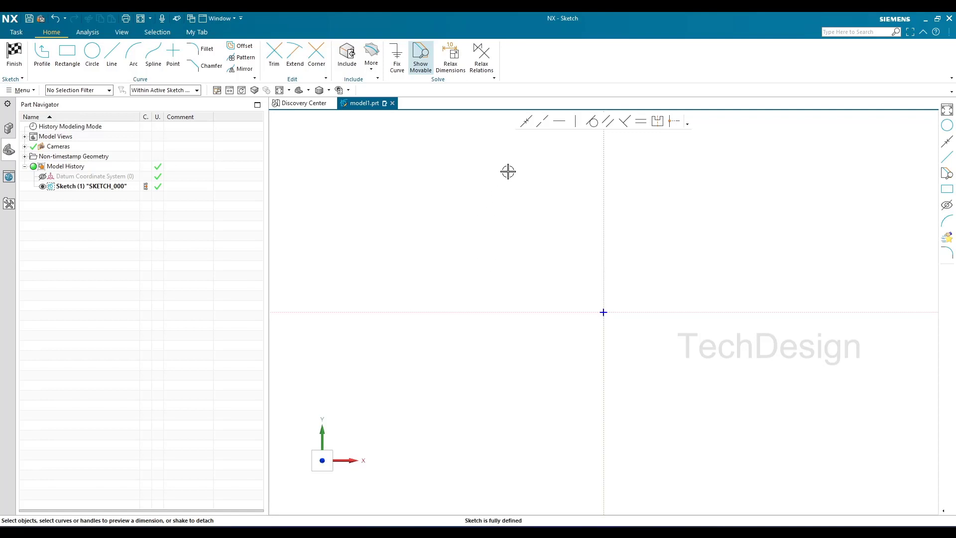
click(423, 68)
Step: Consult the flange reference drawing in Photos, return to NX, and draw a circle about 103 mm in diameter centred on the sketch origin
click(521, 480)
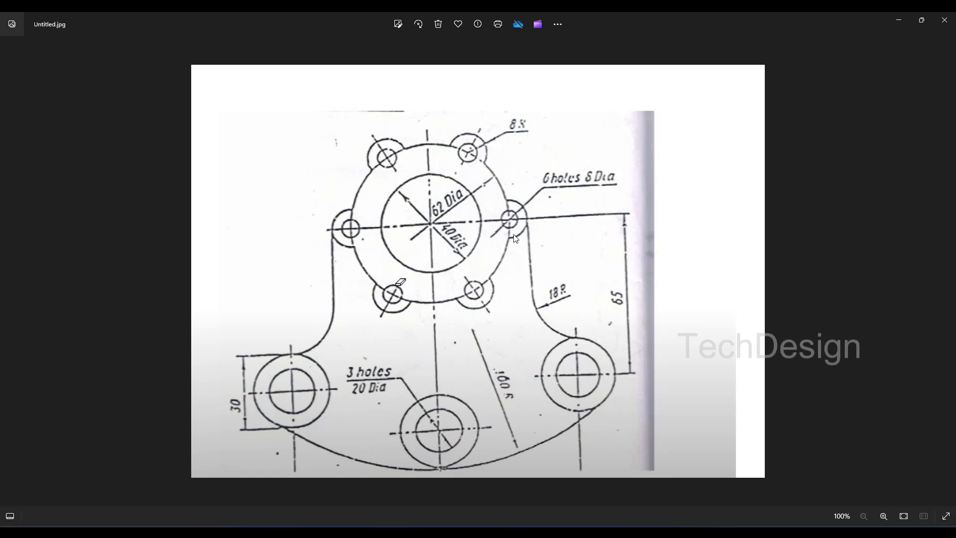
click(900, 21)
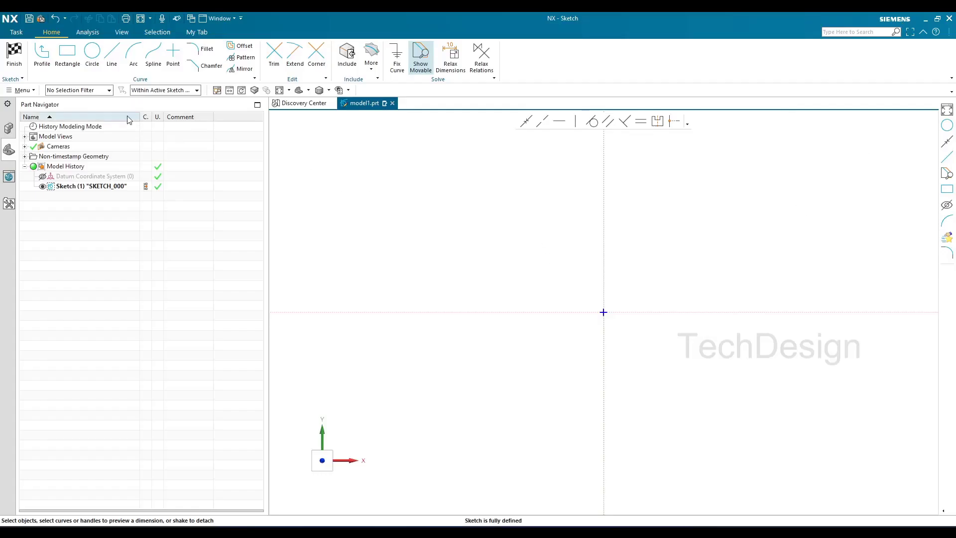
click(92, 53)
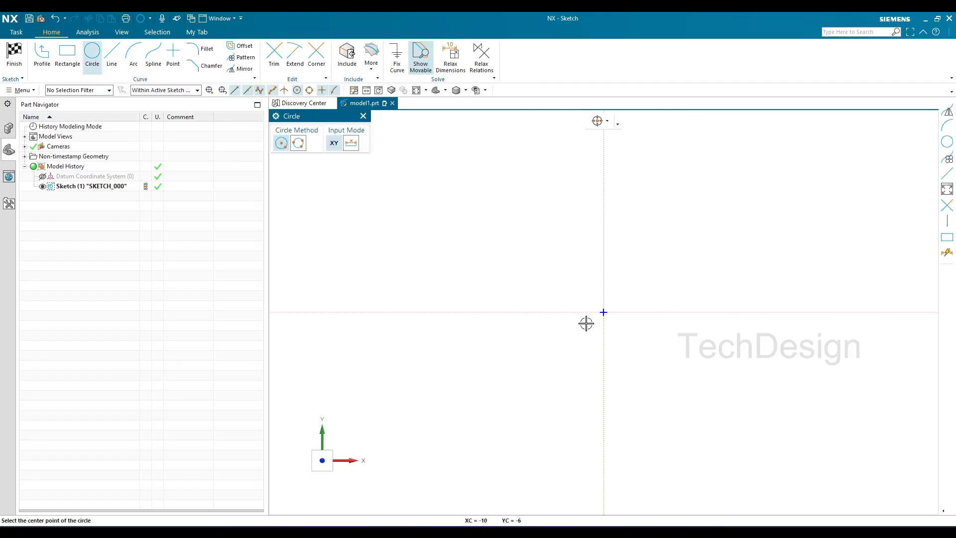
click(604, 314)
click(525, 366)
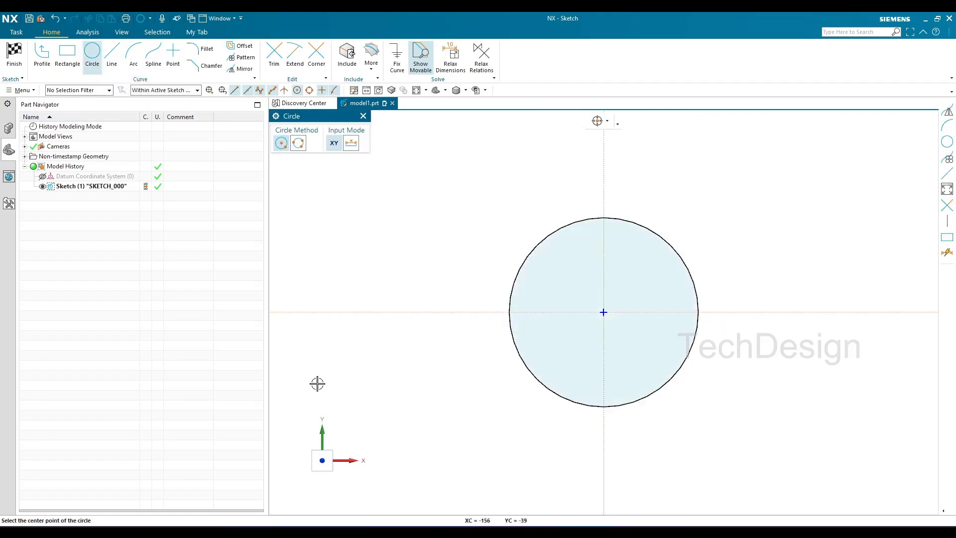
key(Escape)
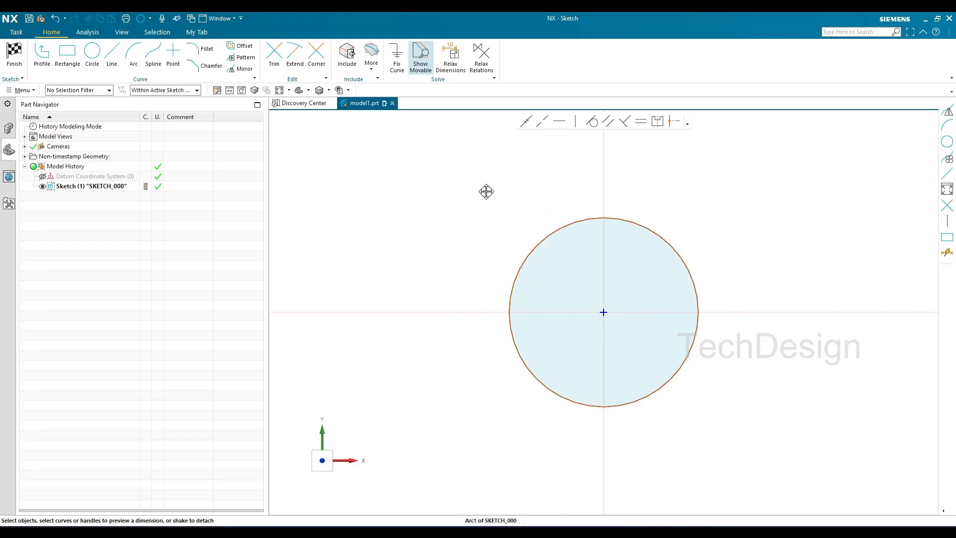
Step: Enlarge the circle freehand to about 117.5 mm in diameter, keeping it centred on the origin
click(534, 242)
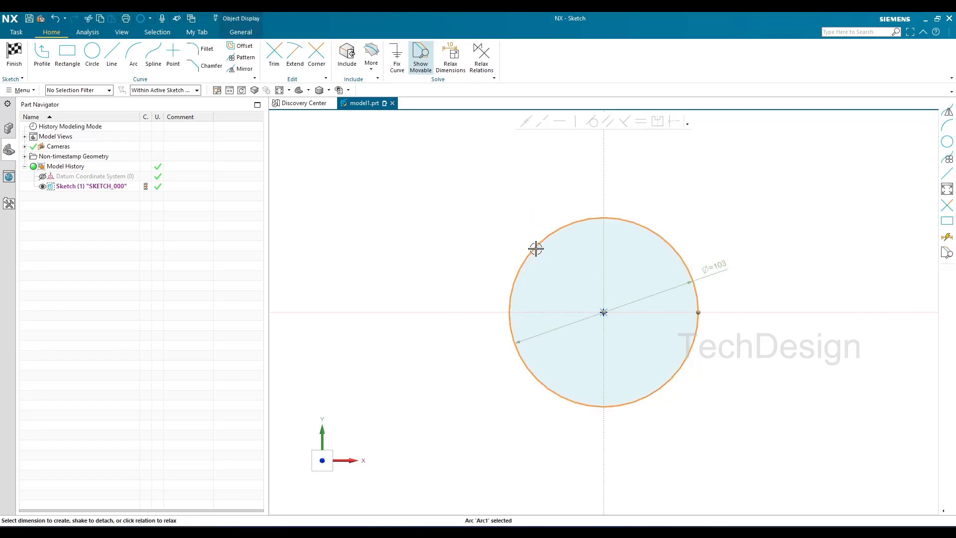
click(678, 252)
mouse_move(698, 309)
mouse_down()
mouse_move(813, 311)
mouse_move(691, 311)
mouse_move(772, 315)
mouse_move(712, 317)
mouse_up()
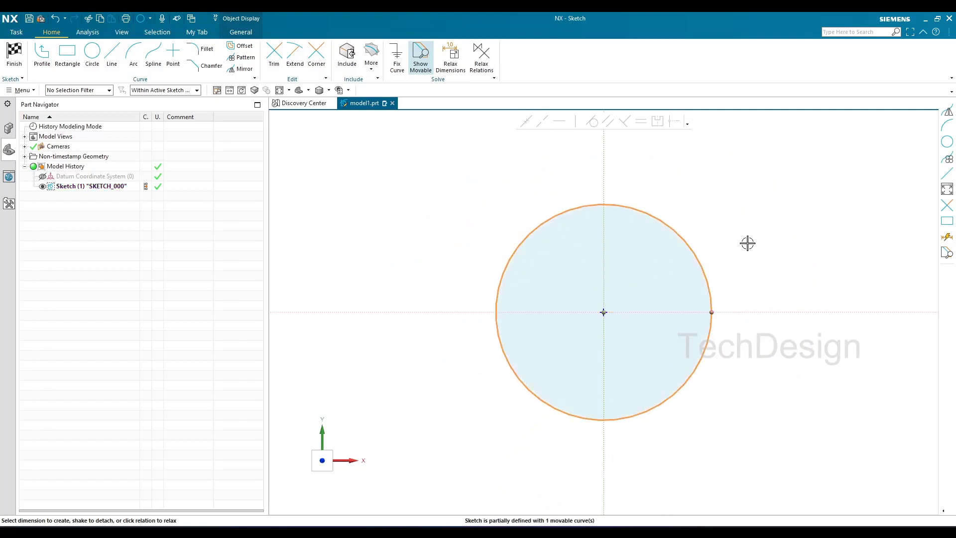
click(755, 218)
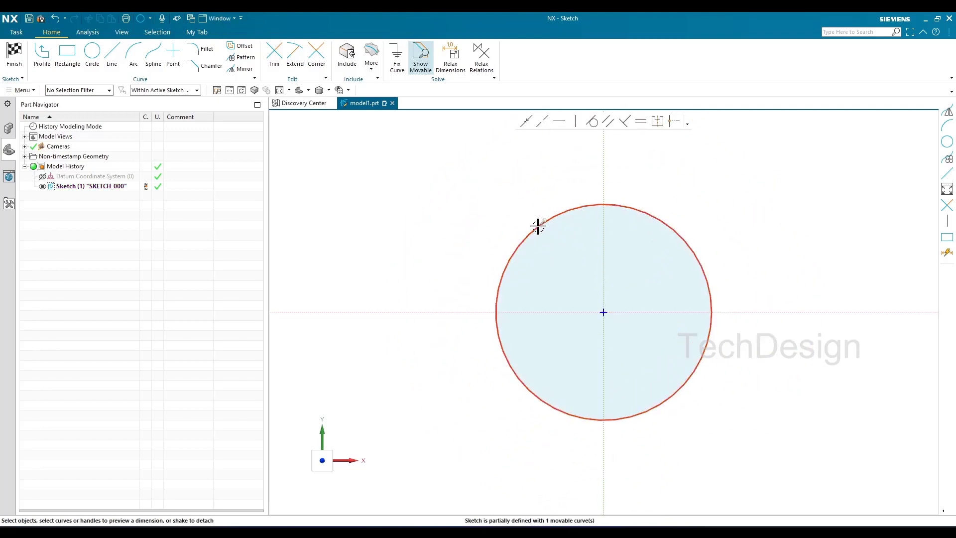
Step: Dimension the circle's diameter as 62 mm and accept scaling the entire sketch
scroll(471, 252, up, 2)
scroll(471, 252, down, 4)
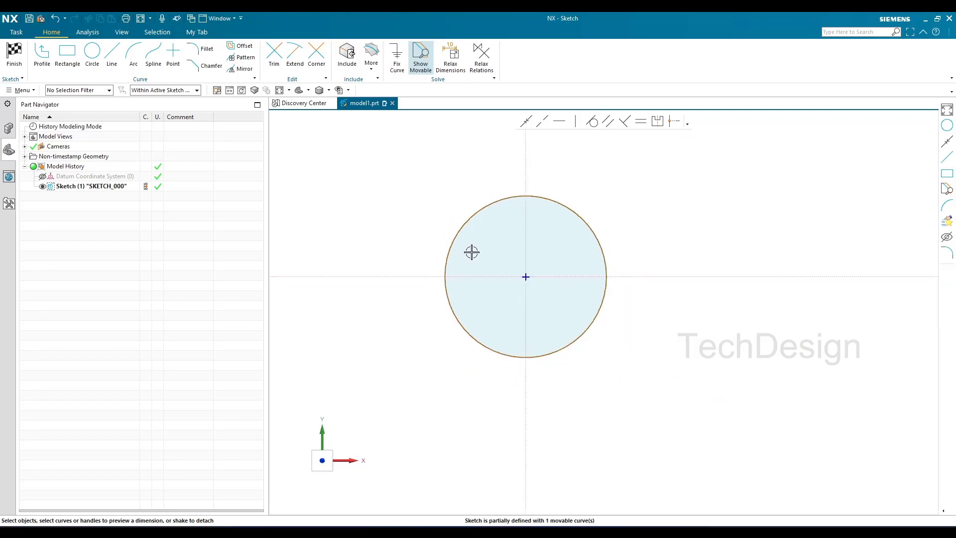
shift+middle_drag(397, 226, 426, 247)
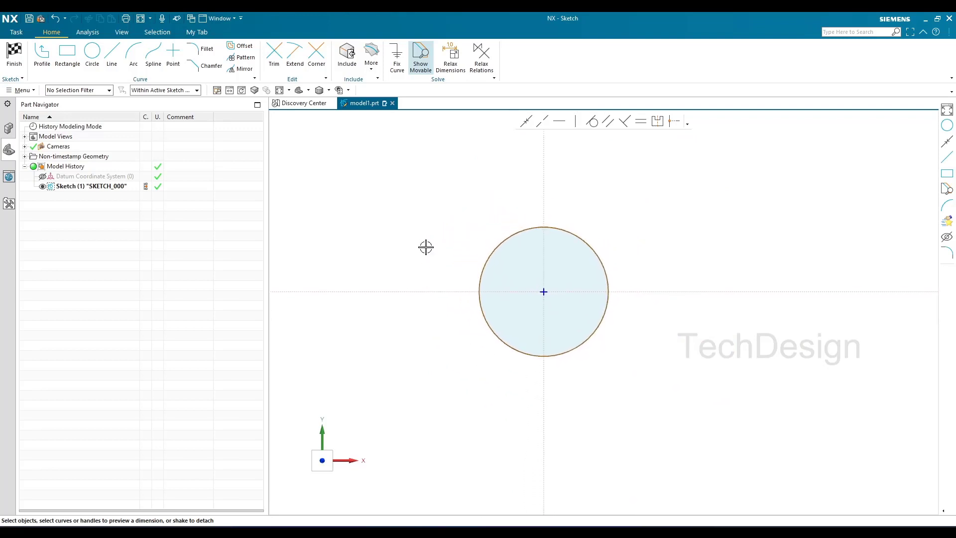
click(597, 255)
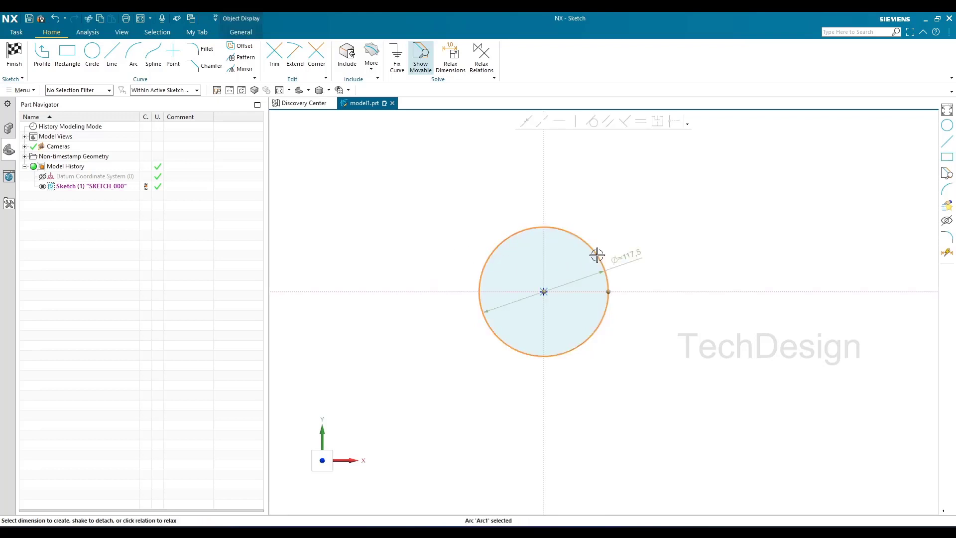
click(637, 255)
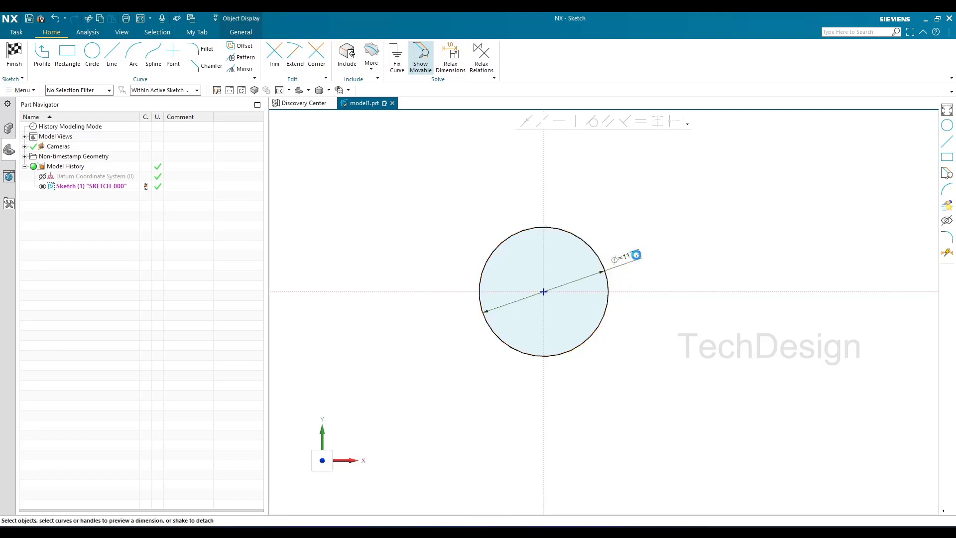
text(62)
key(Return)
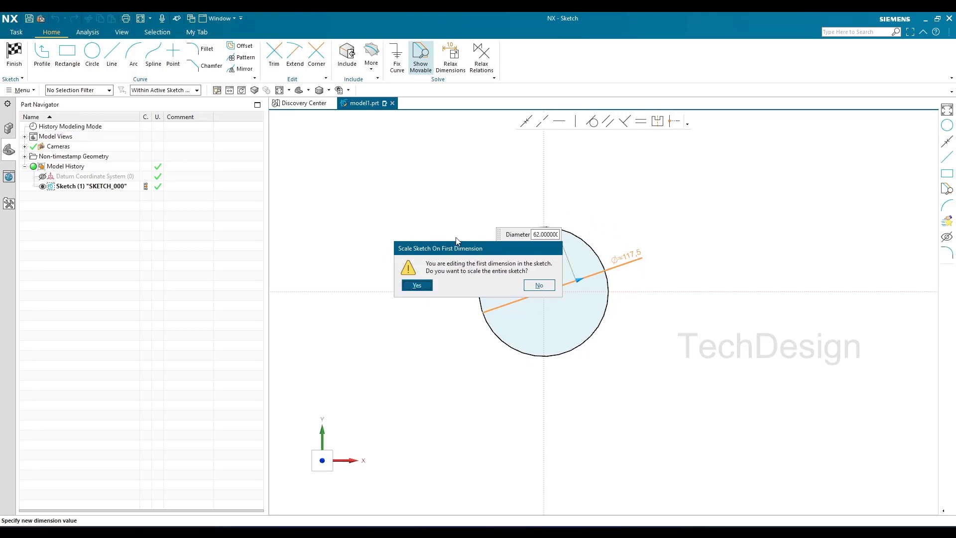
click(417, 286)
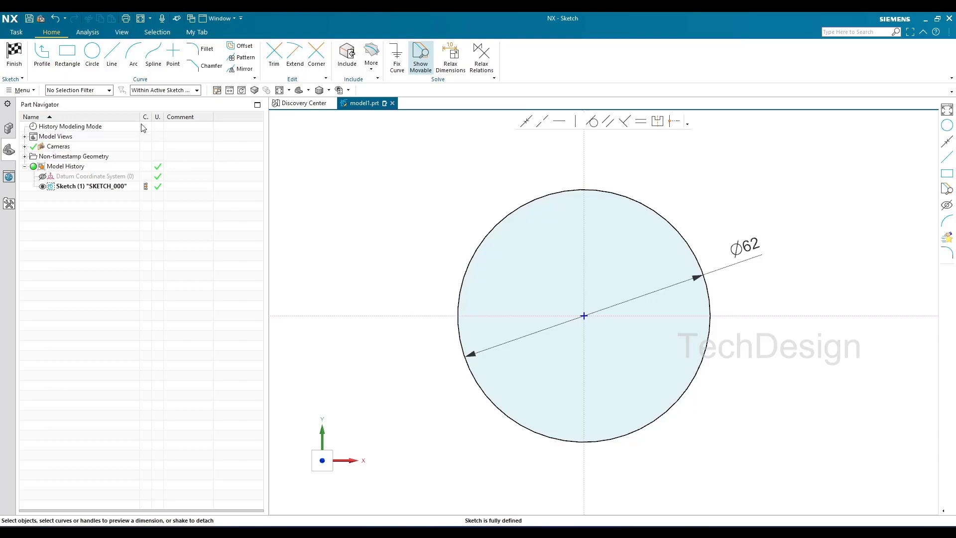
Step: Draw an inner circle about 35.5 mm in diameter, concentric with the 62 mm circle
click(93, 54)
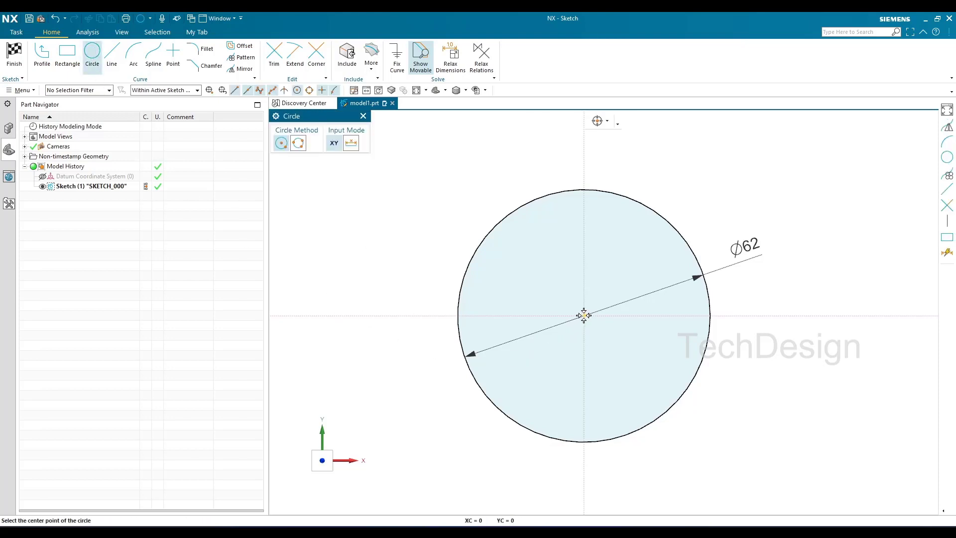
click(583, 315)
click(542, 375)
click(371, 243)
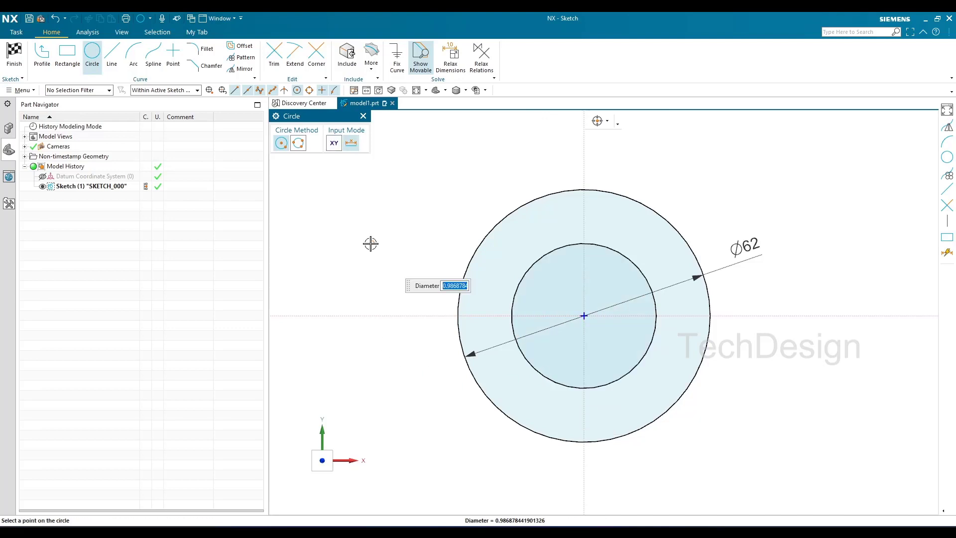
key(Escape)
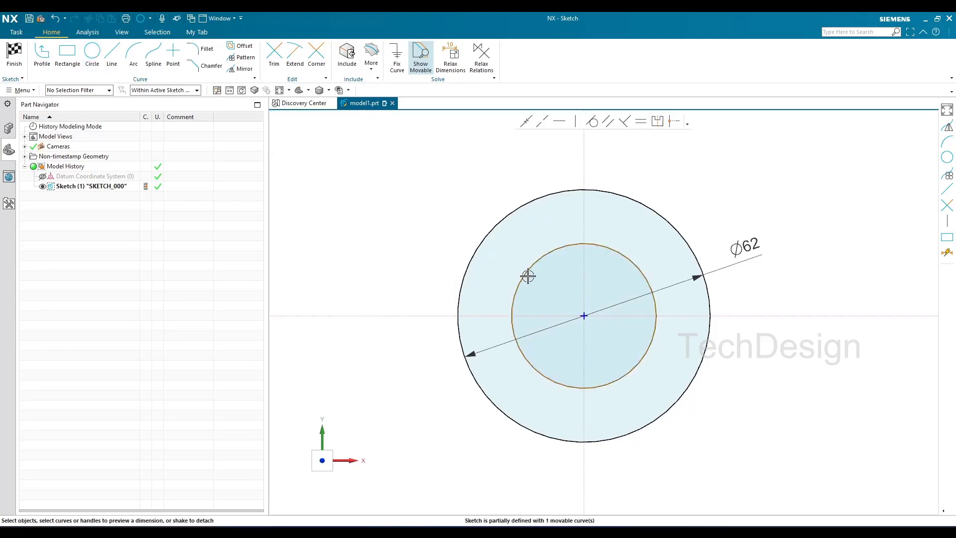
Step: Dimension the inner circle's diameter as 40 mm
click(550, 383)
click(723, 210)
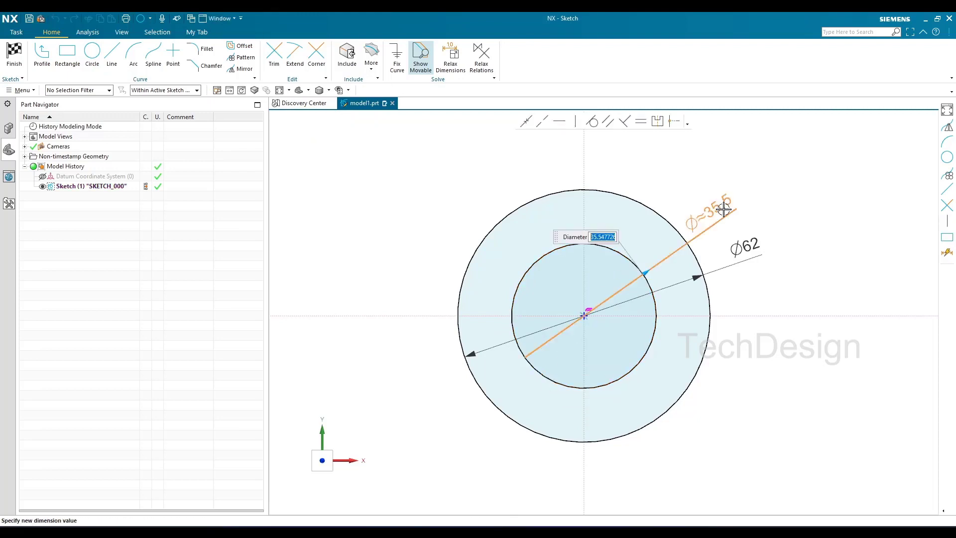
text(40)
key(Return)
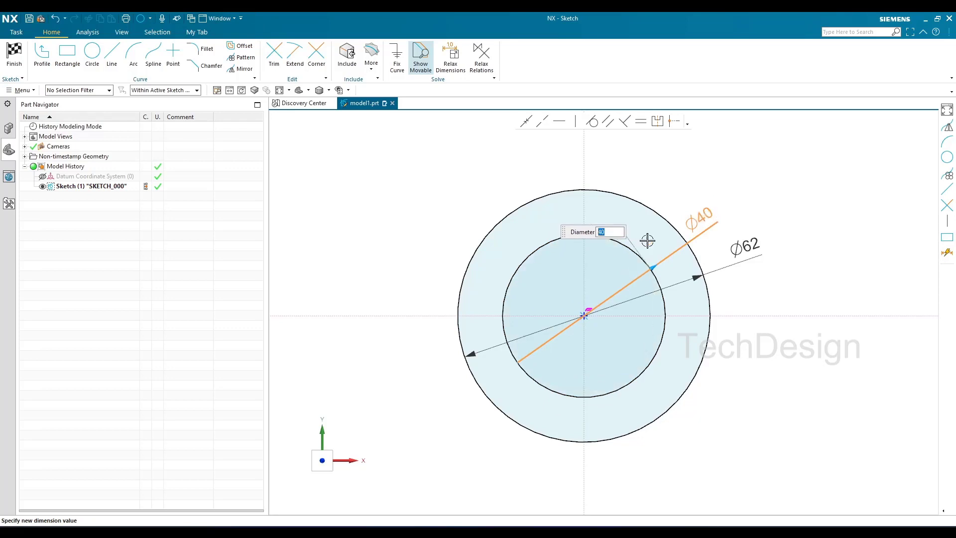
Step: Recheck the drawing in Photos, return to NX, and draw a circle about 14 mm in diameter where the 62 mm circle crosses the positive horizontal axis
scroll(417, 232, down, 3)
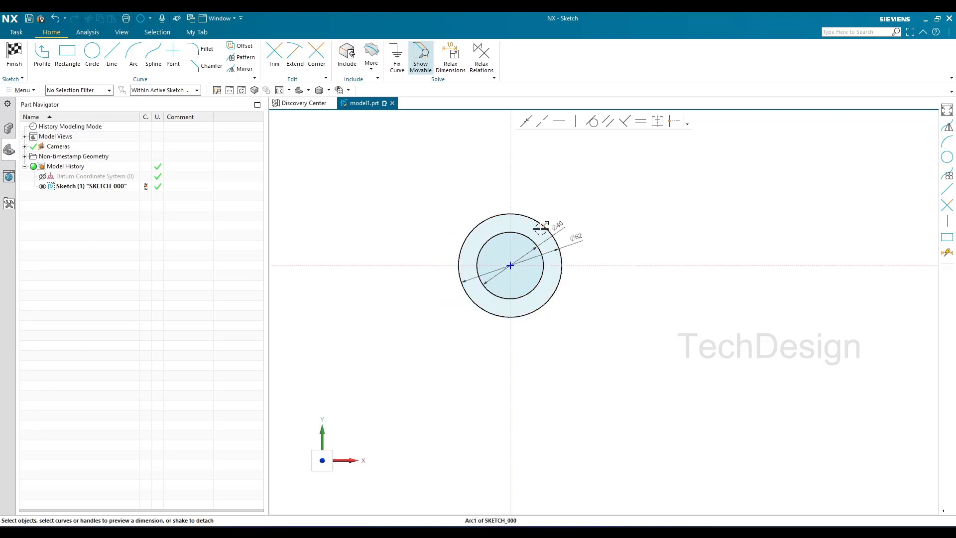
shift+middle_drag(434, 335, 480, 305)
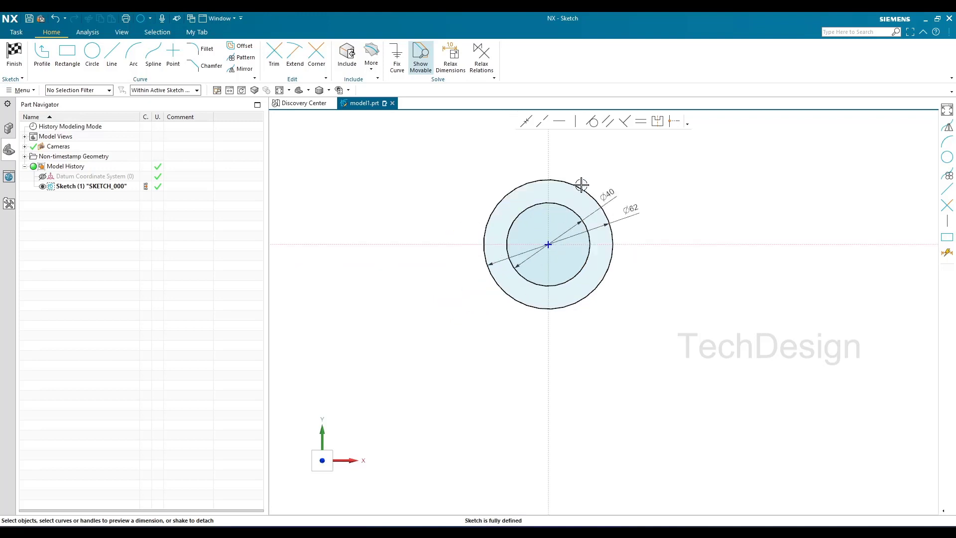
mouse_move(531, 522)
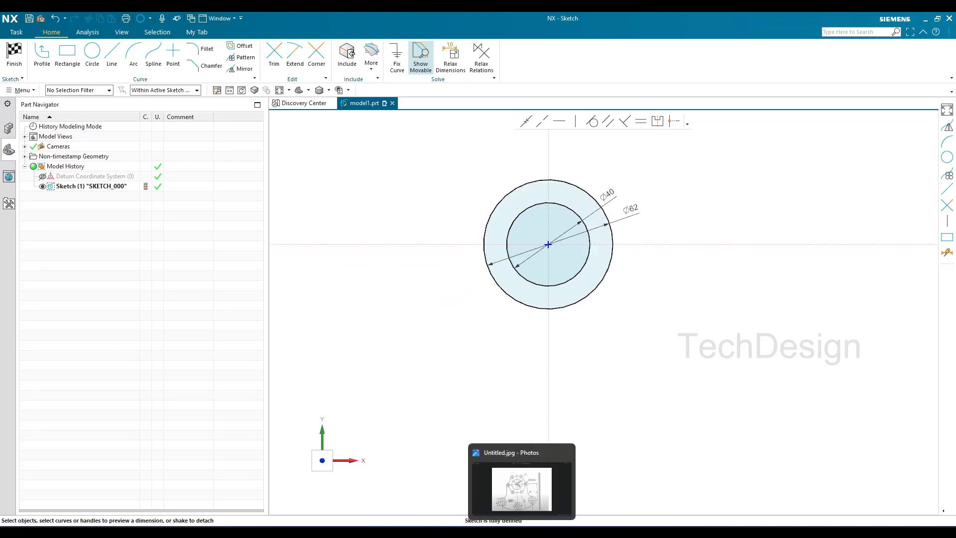
click(521, 487)
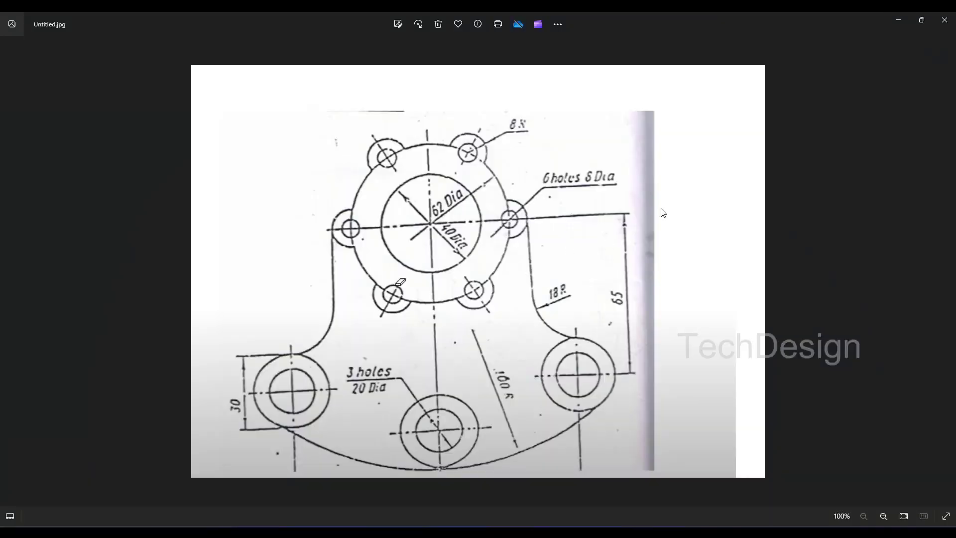
click(899, 20)
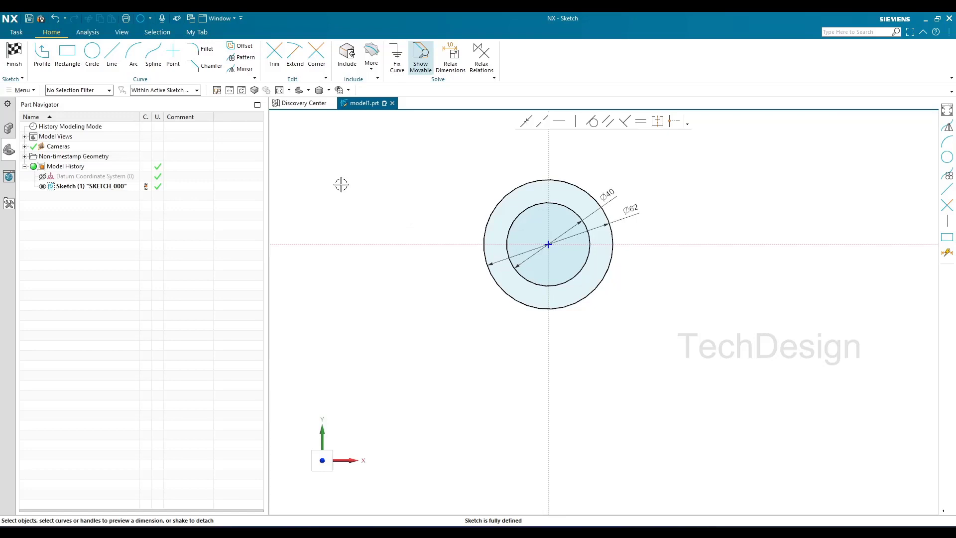
click(92, 53)
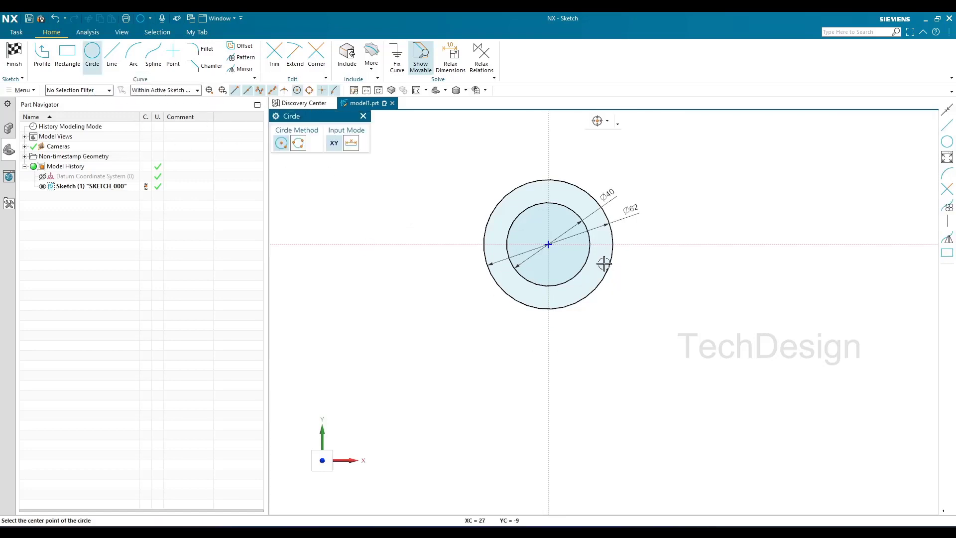
scroll(614, 243, up, 5)
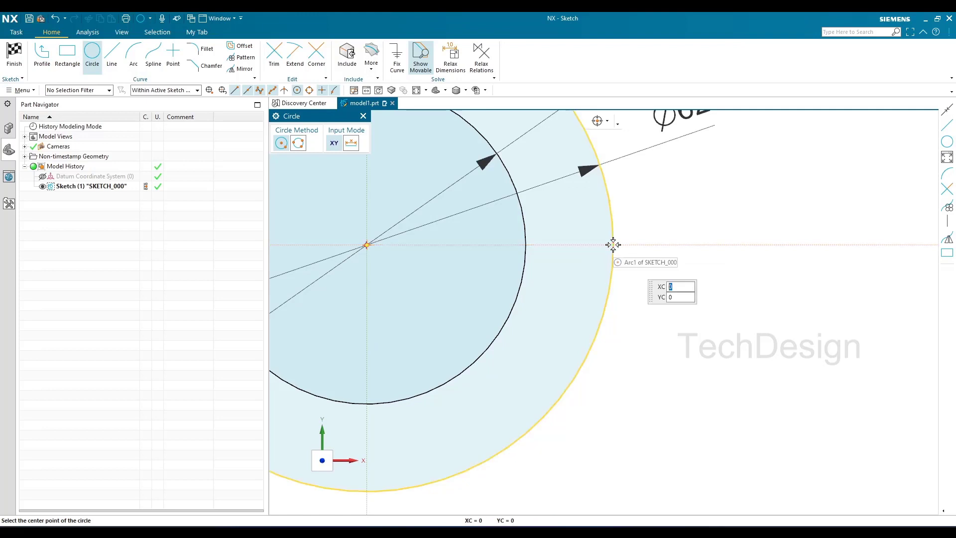
click(613, 244)
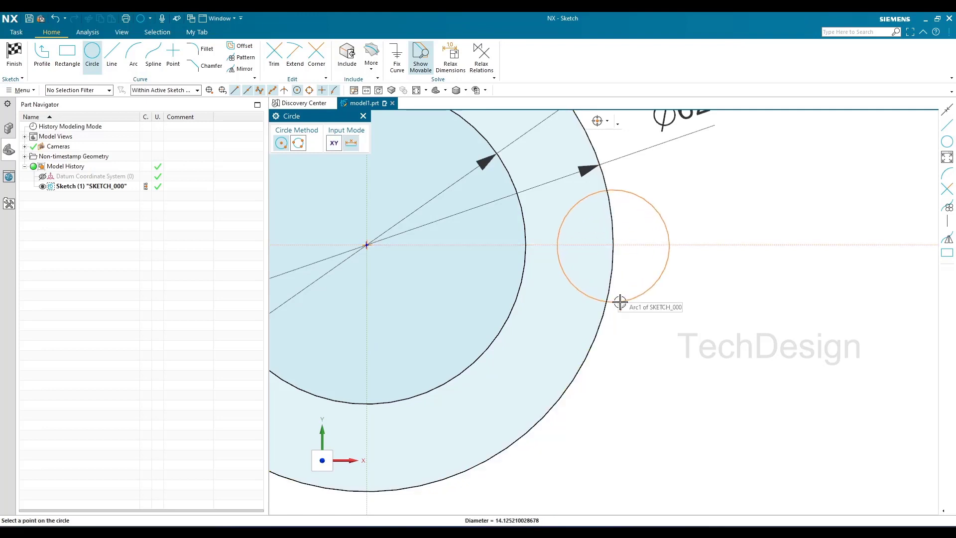
click(620, 302)
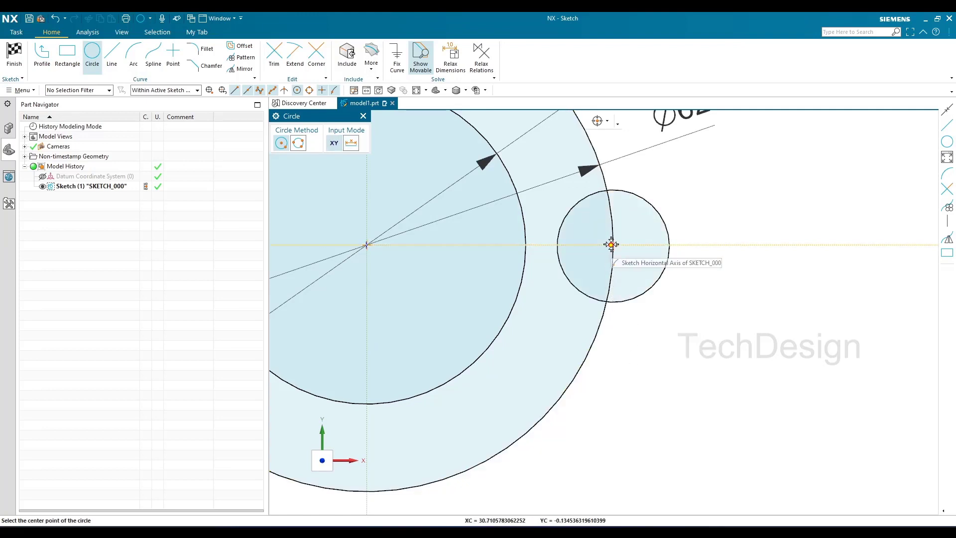
Step: Draw a separate circle about 9.5 mm in diameter outside the 62 mm circle, above the positive horizontal axis
click(764, 181)
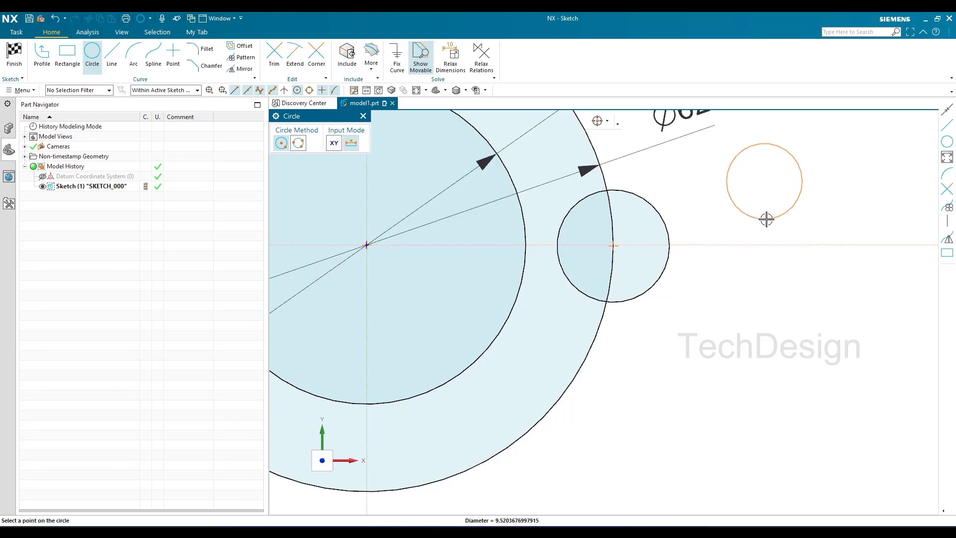
click(765, 219)
key(Escape)
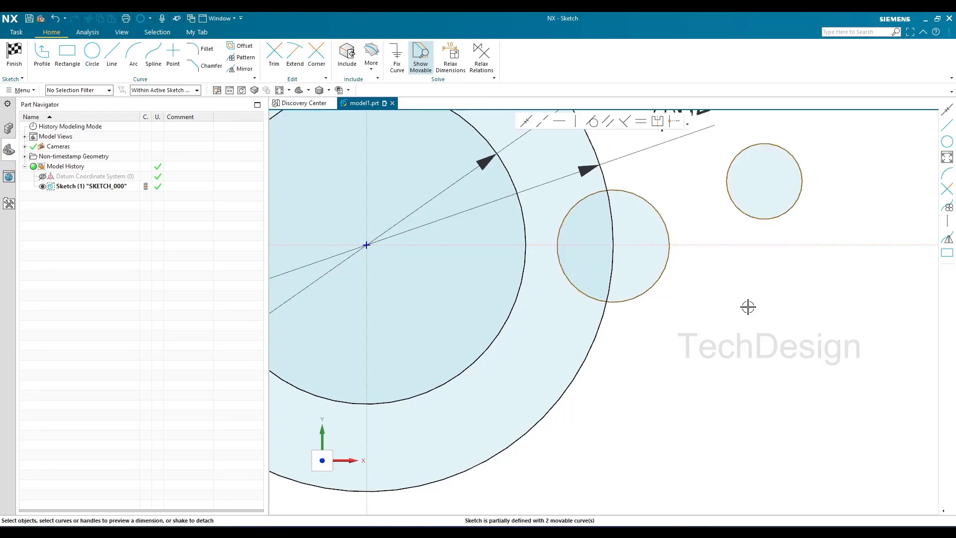
Step: Dimension the diameter of the circle centred on the 62 mm circle's edge as 16 mm
scroll(723, 289, down, 2)
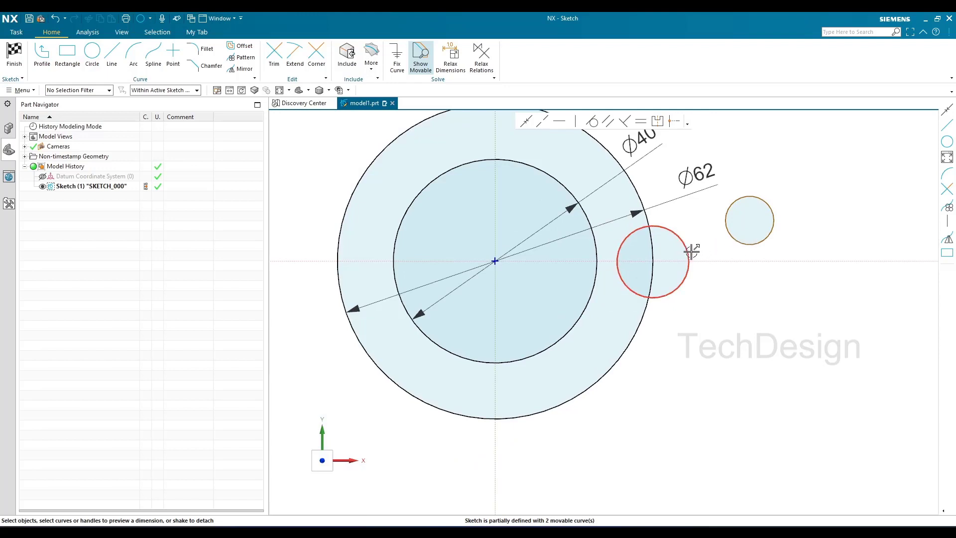
click(688, 252)
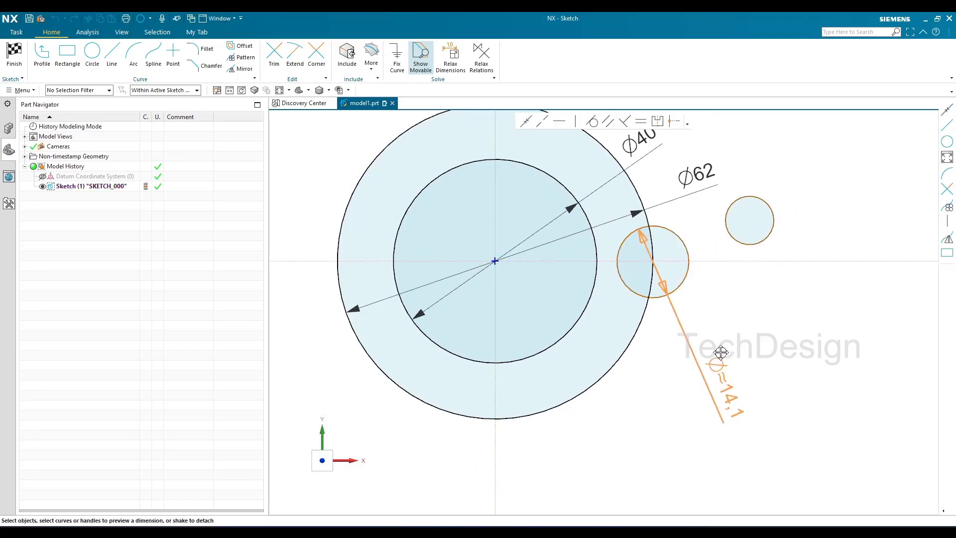
click(725, 412)
key(Return)
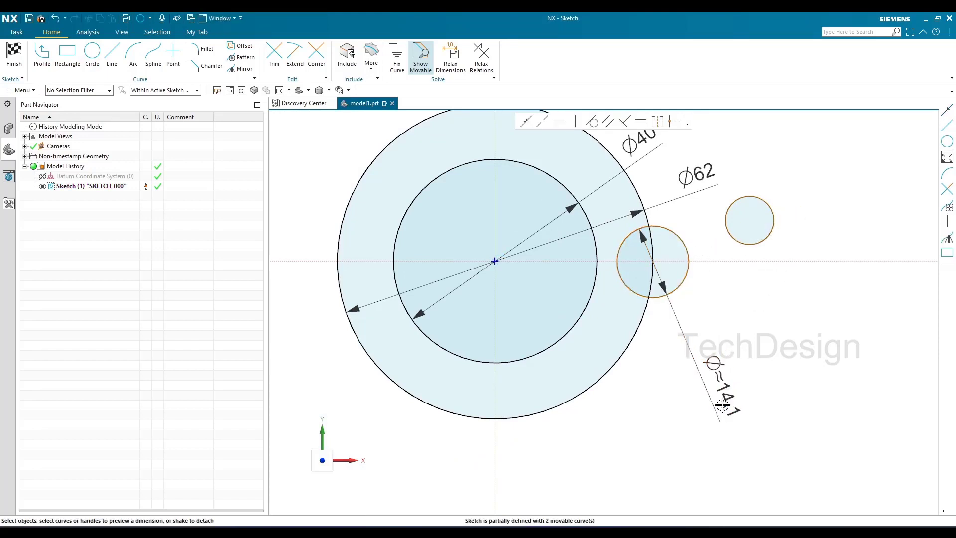
double_click(726, 395)
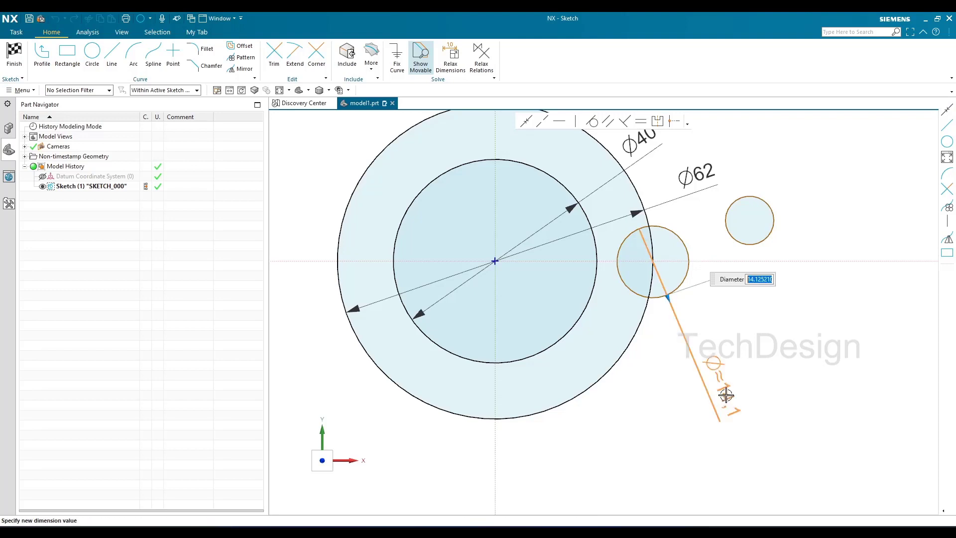
text(16)
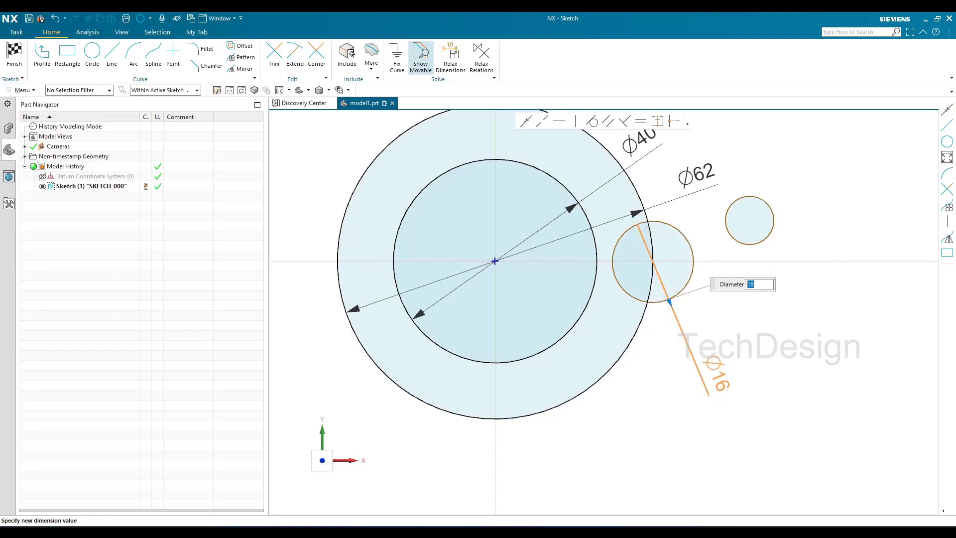
key(Return)
Step: Dimension the separate small circle's diameter as 8 mm
click(756, 238)
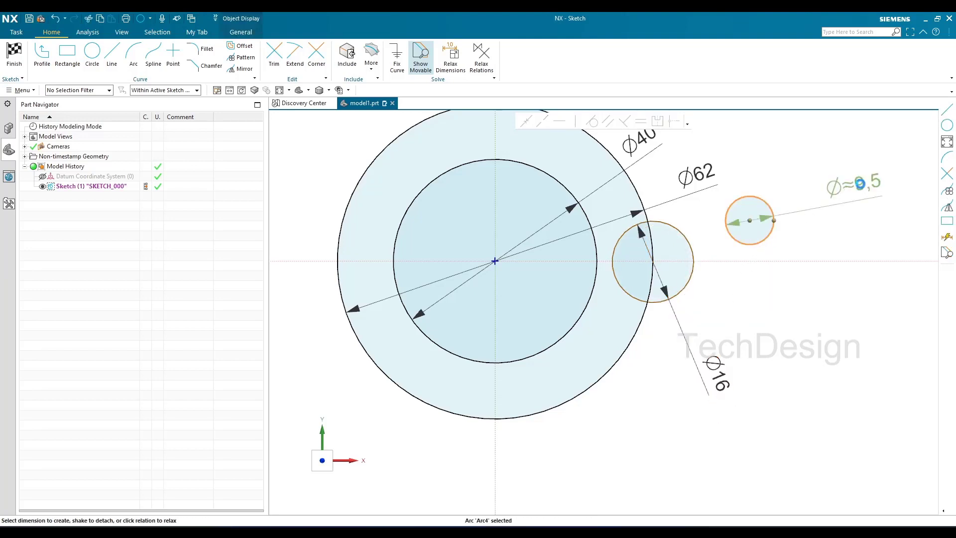
double_click(860, 183)
key(Return)
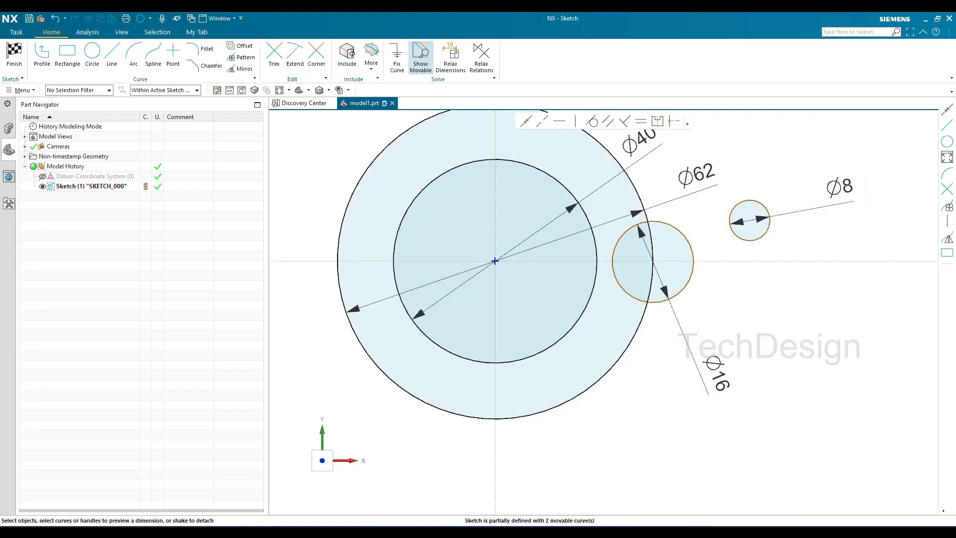
Step: Shift the 16 mm circle off the horizontal axis, and constrain its centre coincident with the sketch's horizontal axis
drag(687, 278, 800, 305)
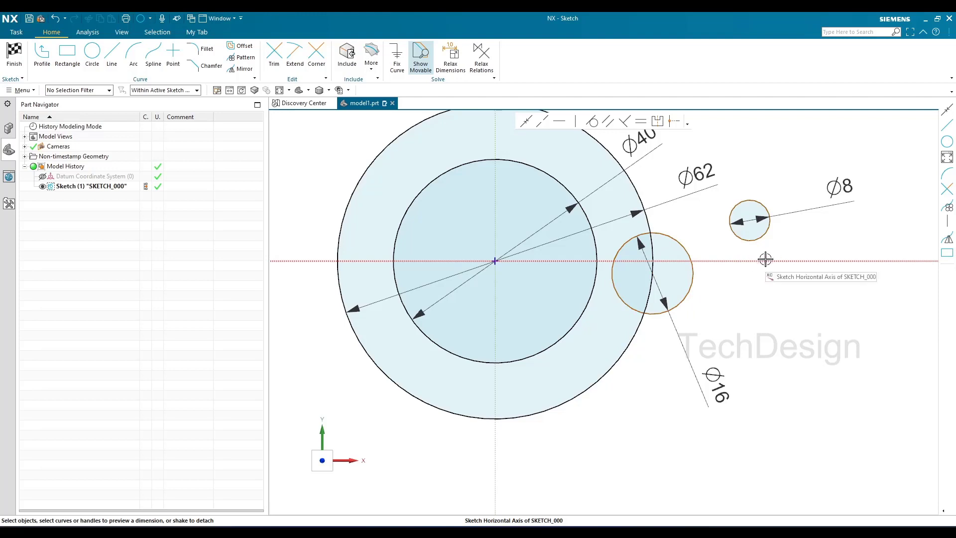
click(652, 273)
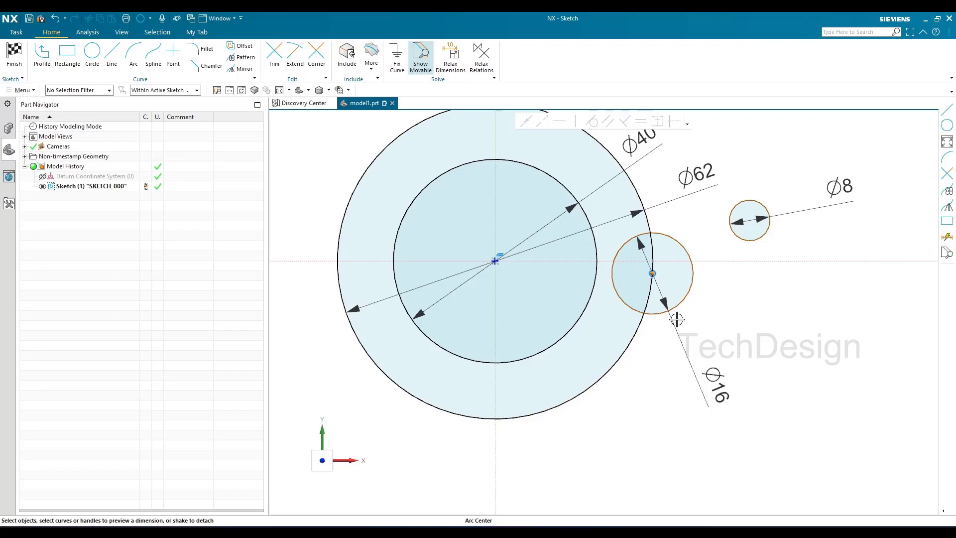
click(751, 261)
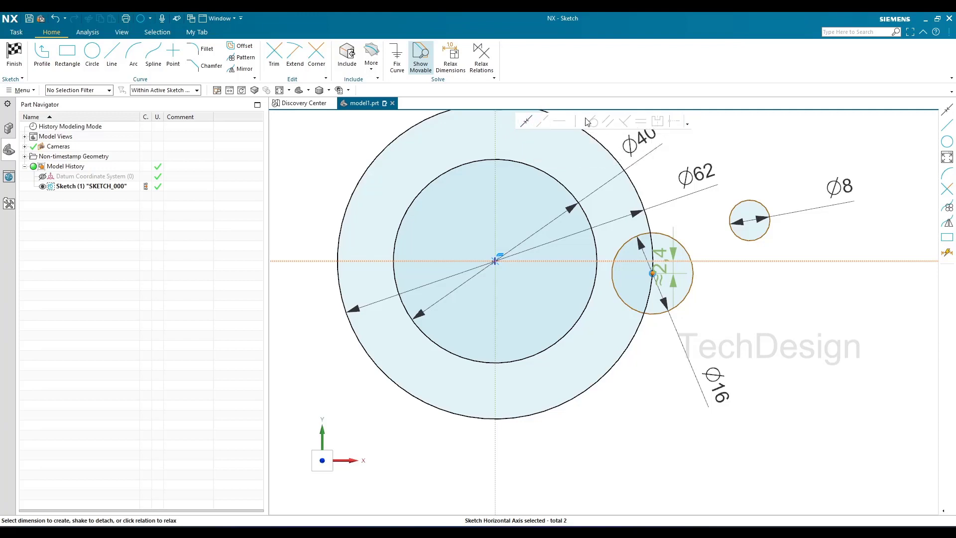
click(527, 122)
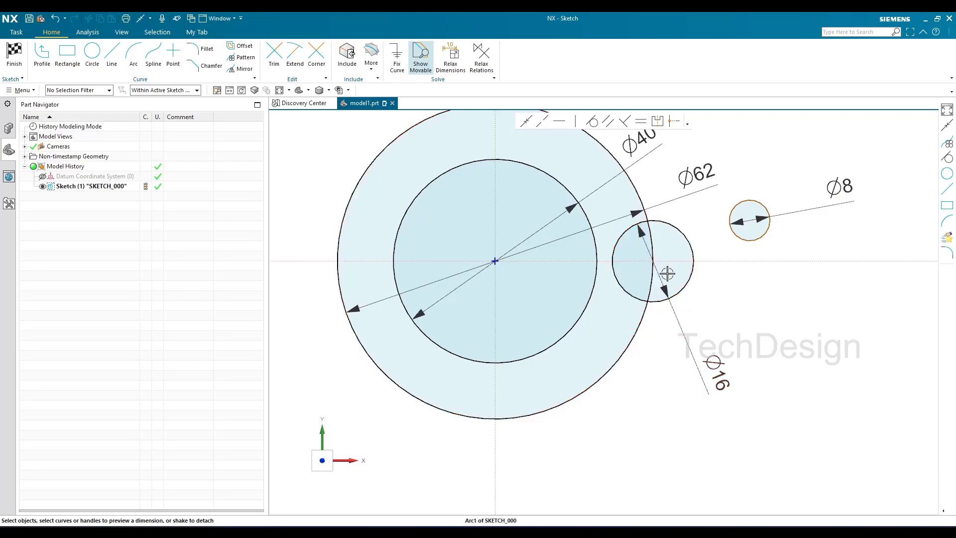
Step: Make the 8 mm circle's centre coincident with the 16 mm circle's centre
click(748, 218)
click(653, 260)
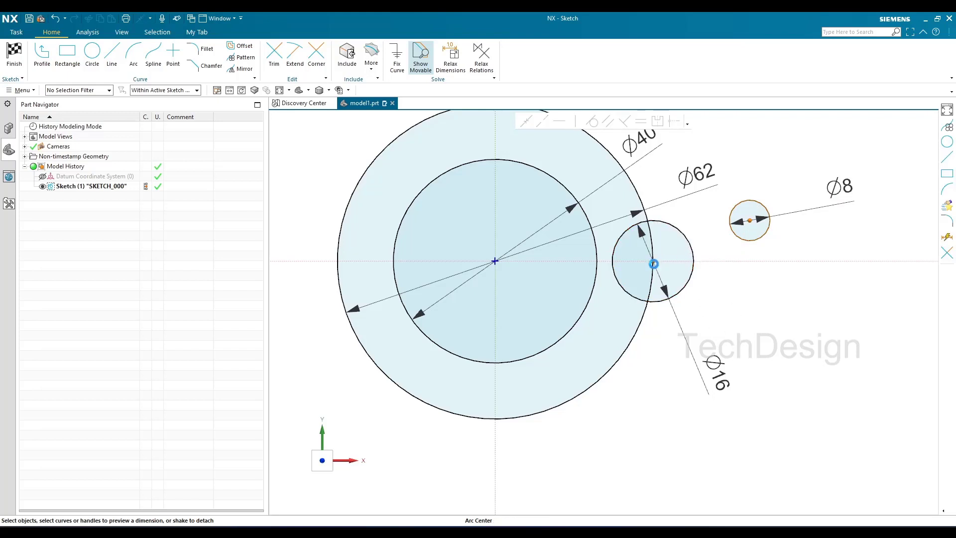
click(526, 121)
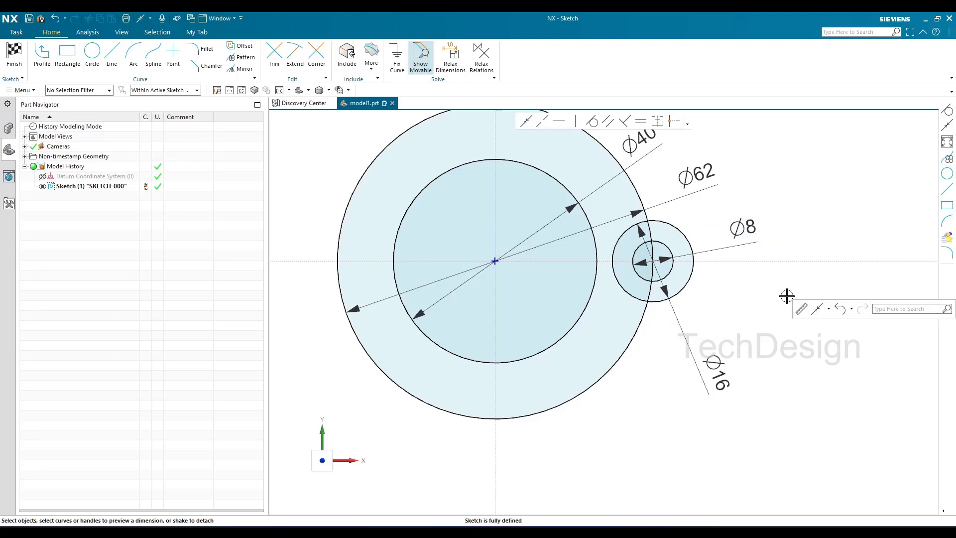
Step: Pattern the 16 mm and 8 mm circles circularly about the 62 mm circle's centre, with a count of 6 and a 360° span
scroll(787, 296, up, 2)
scroll(785, 294, down, 4)
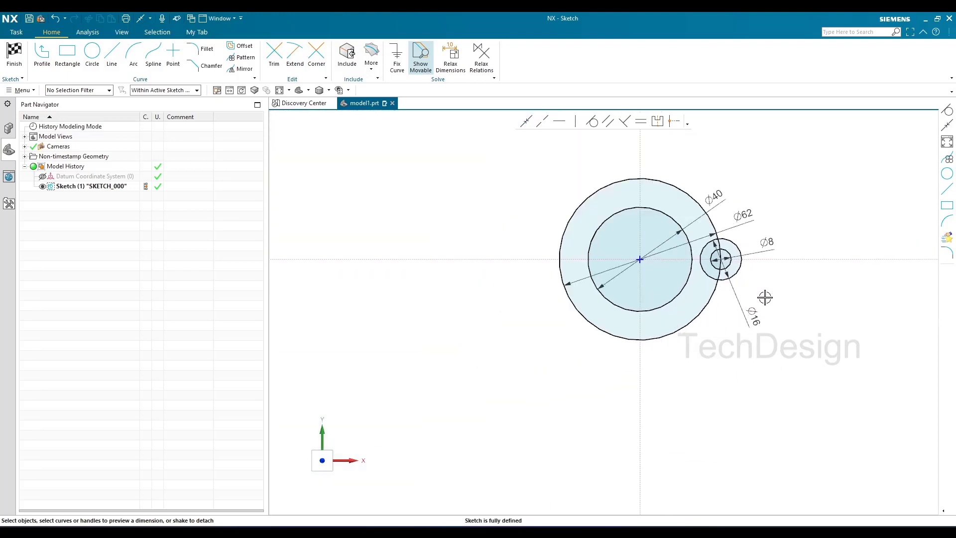
scroll(765, 380, up, 1)
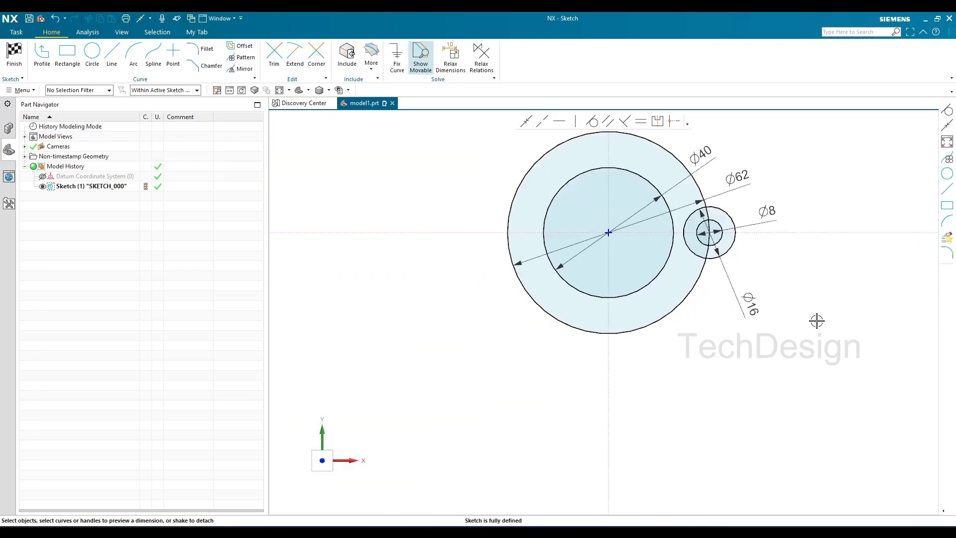
scroll(777, 352, up, 1)
scroll(759, 337, down, 4)
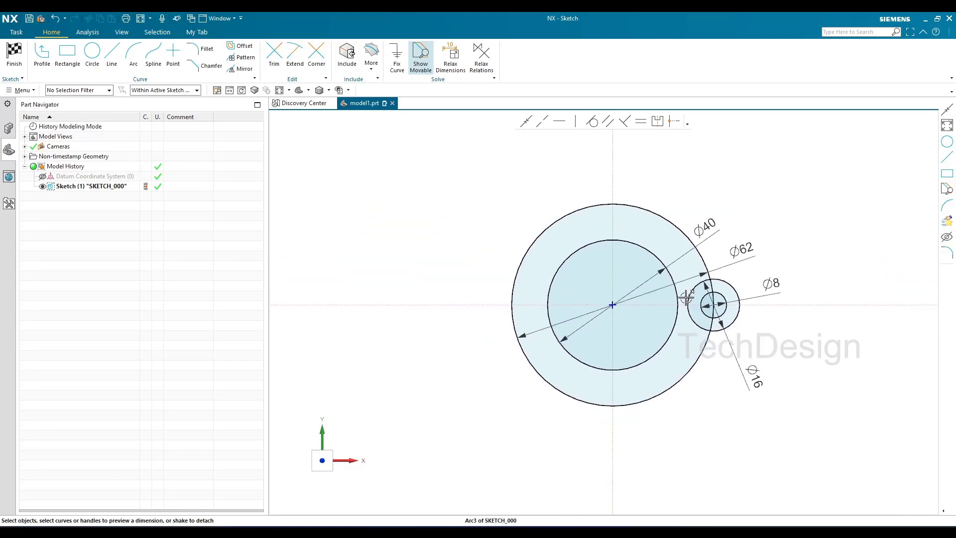
shift+middle_drag(703, 390, 693, 358)
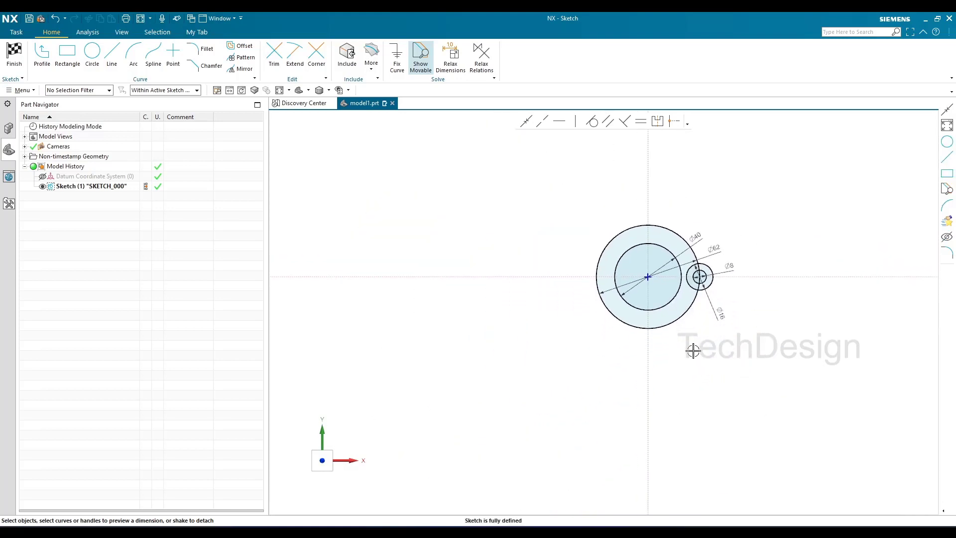
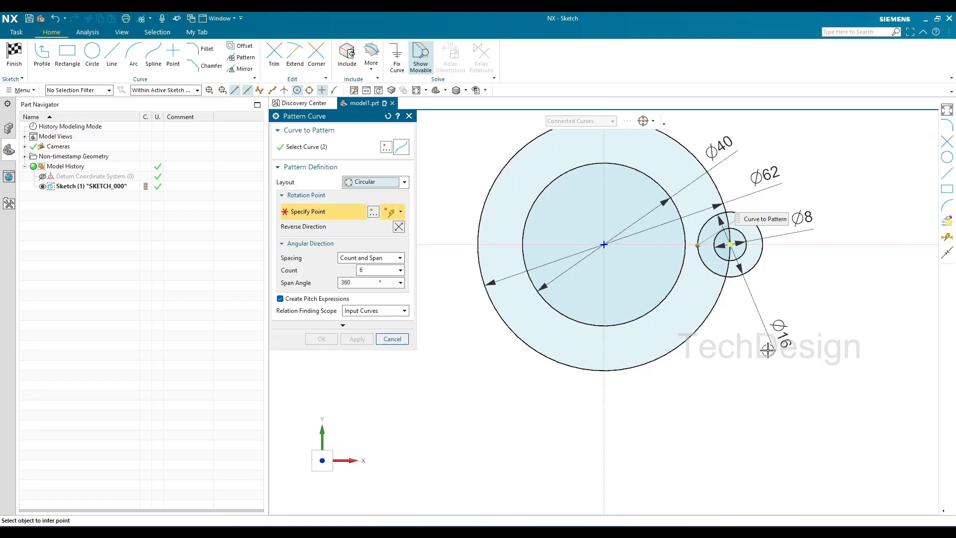
click(597, 244)
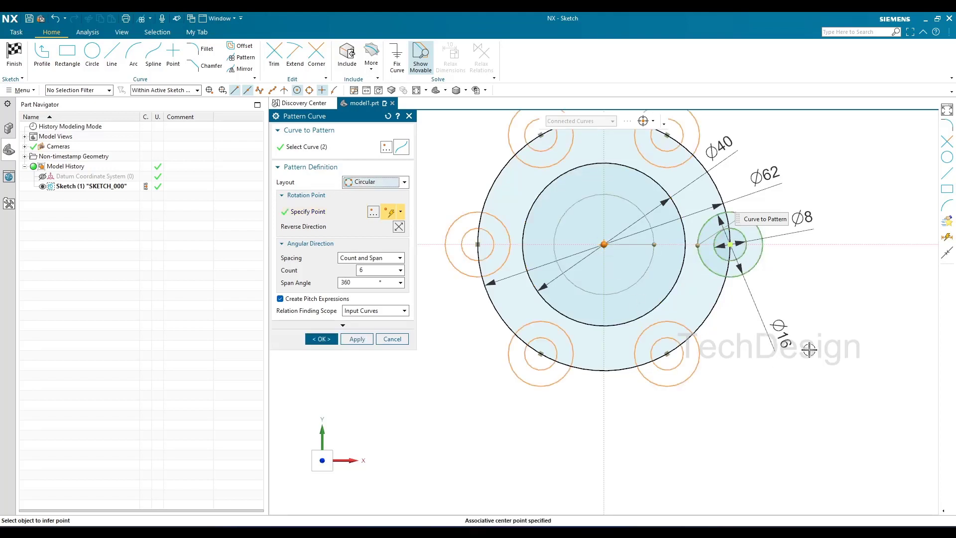
scroll(809, 350, down, 1)
scroll(809, 350, up, 2)
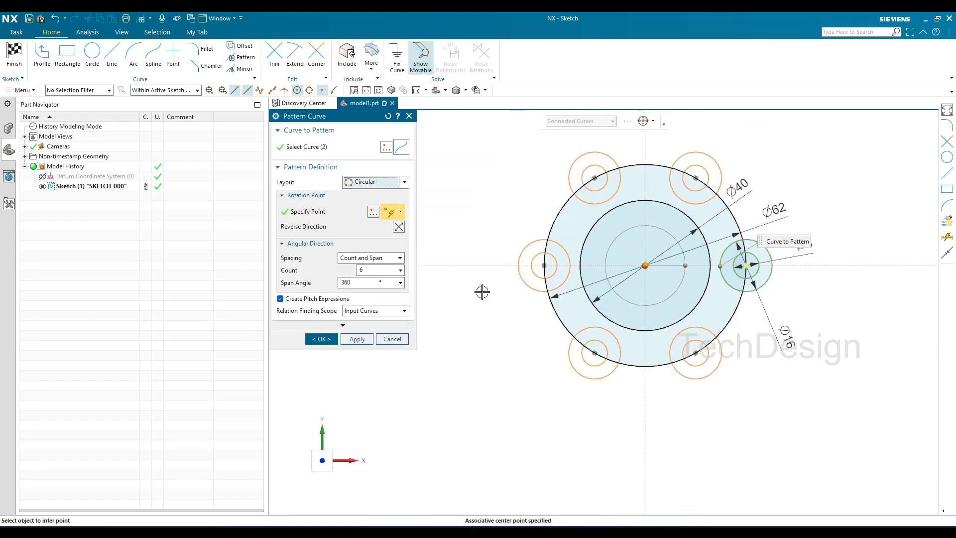
click(369, 258)
click(371, 279)
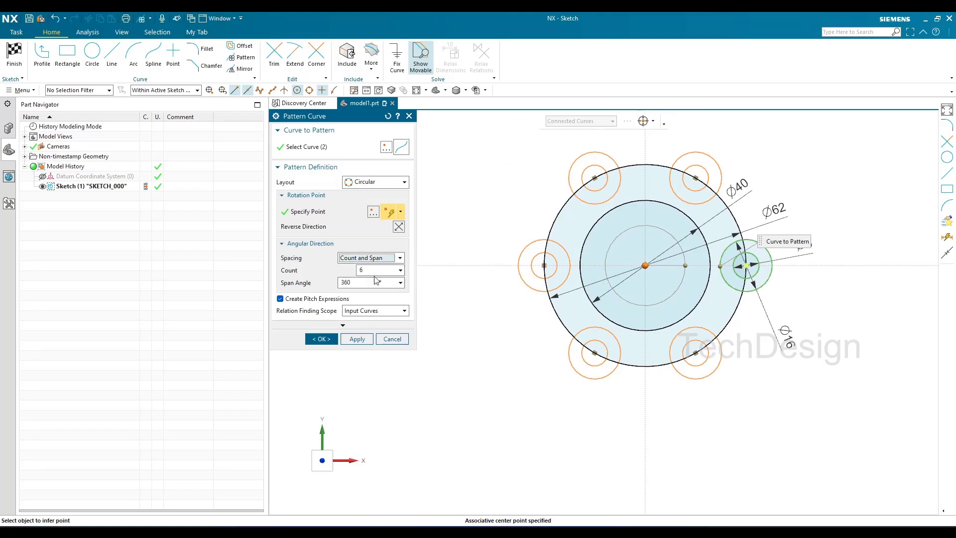
double_click(377, 270)
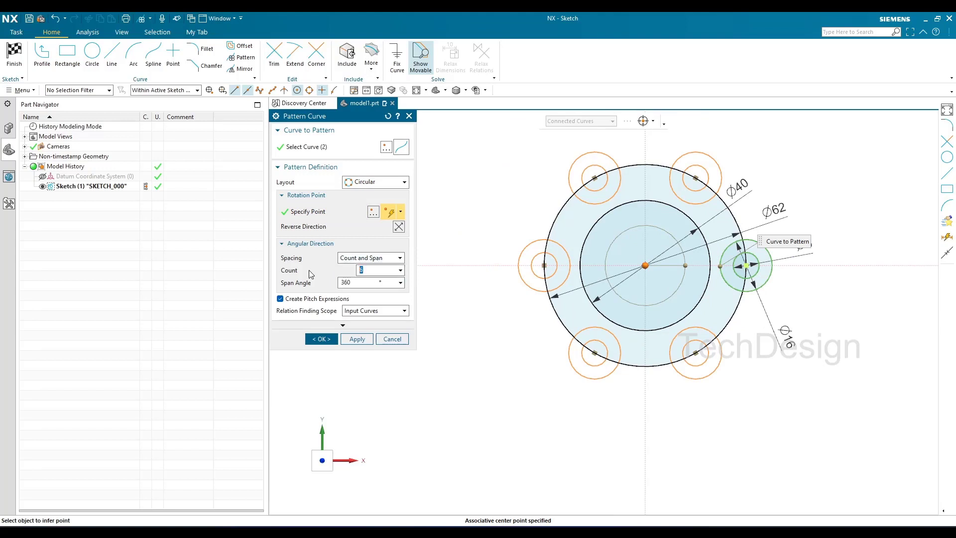
double_click(365, 282)
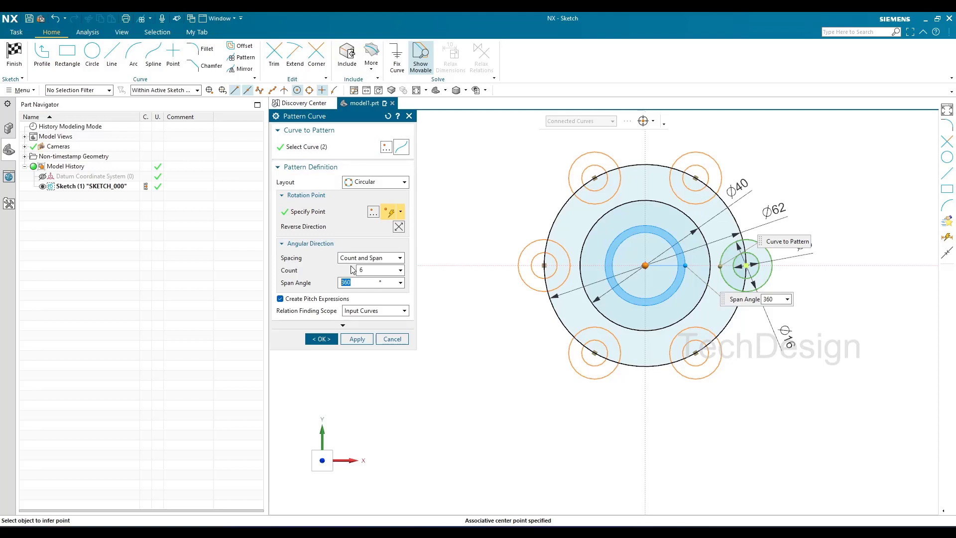
click(323, 339)
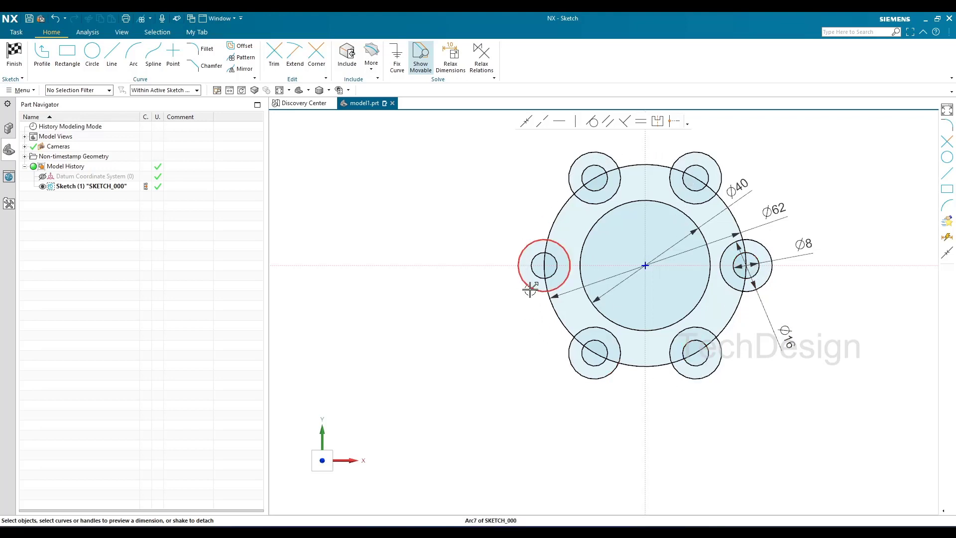
Step: Recheck the drawing in Photos, return to NX, and trim the portions of the six 16 mm circles lying inside the 62 mm circle
scroll(531, 285, down, 3)
scroll(532, 288, up, 5)
scroll(476, 301, up, 2)
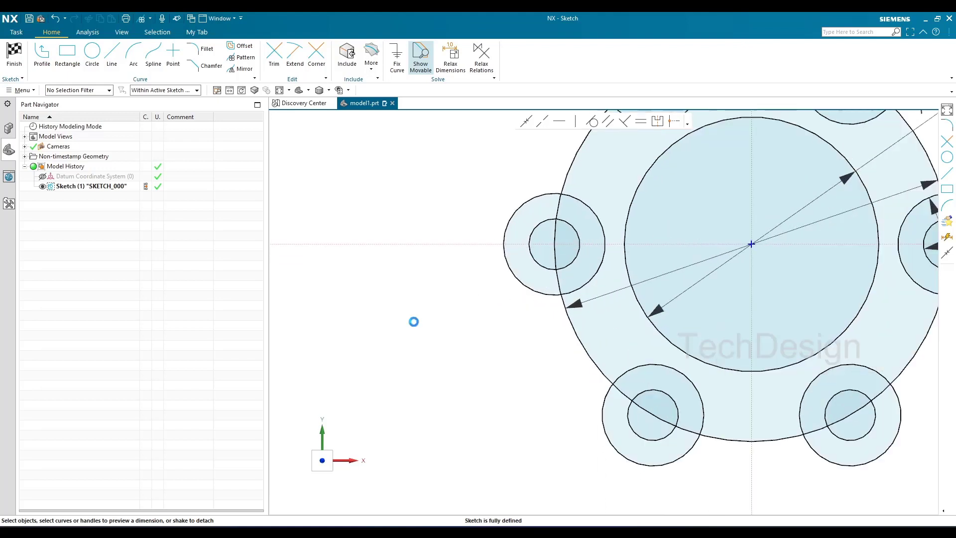
scroll(418, 318, down, 2)
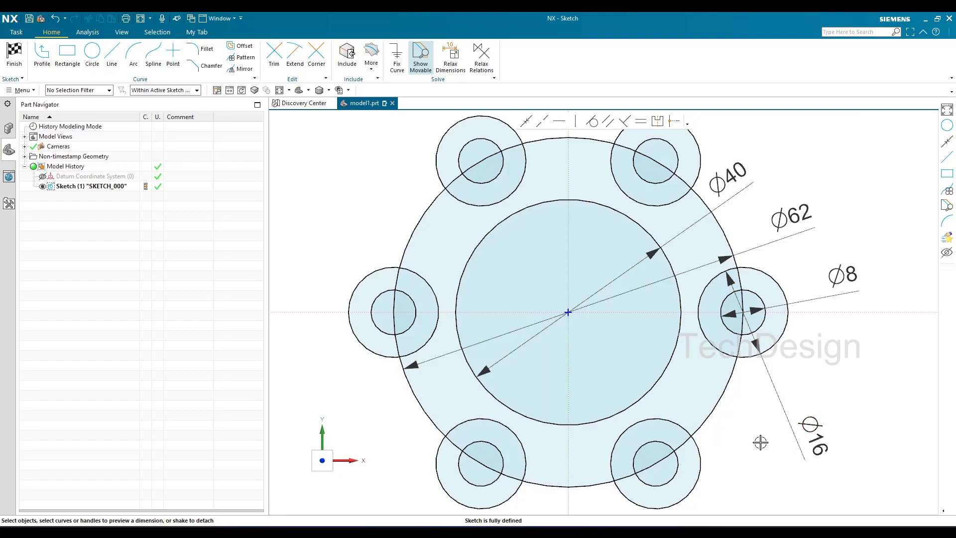
key(alt+Tab)
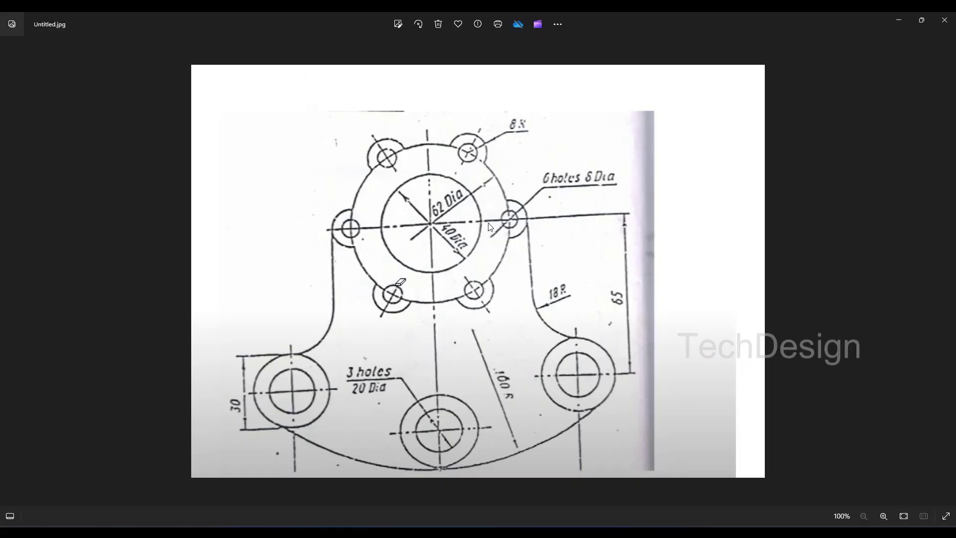
click(899, 20)
click(273, 55)
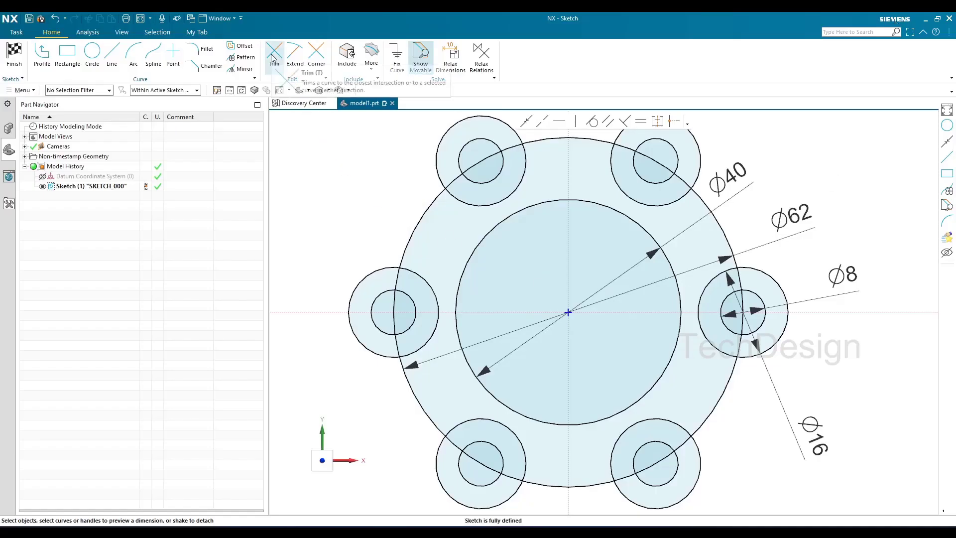
click(712, 350)
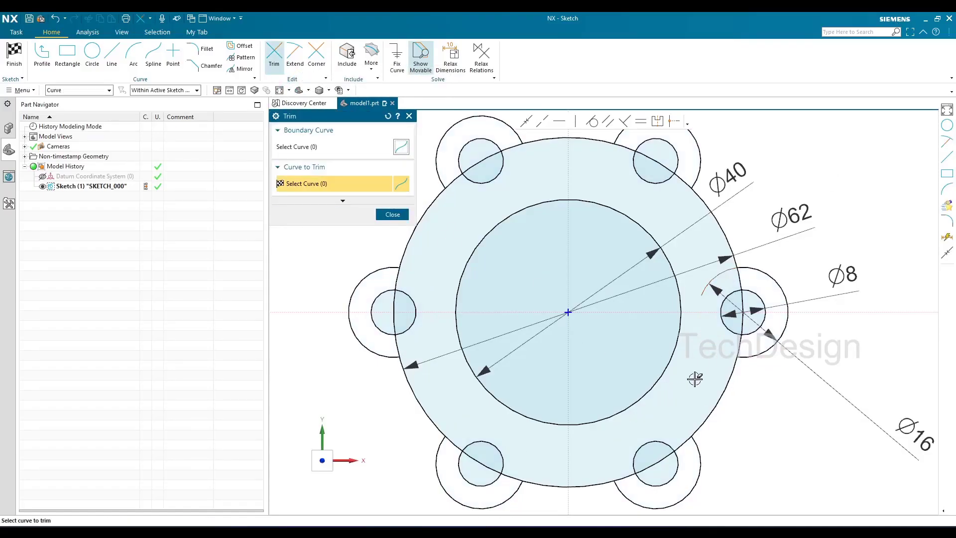
click(392, 215)
Step: Examine the trimmed flange, compare it with the reference drawing in Photos, and return to NX
scroll(521, 322, down, 1)
scroll(547, 319, up, 3)
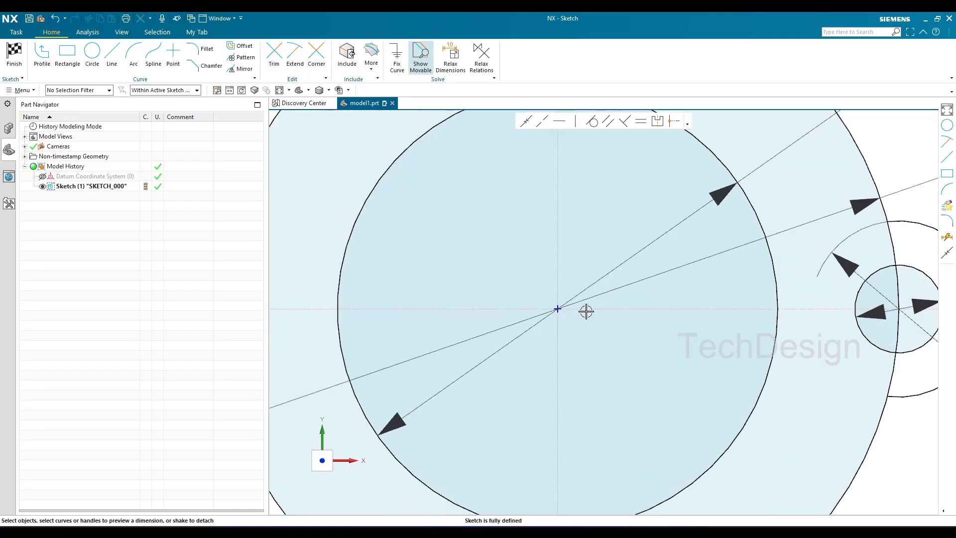
scroll(580, 316, down, 4)
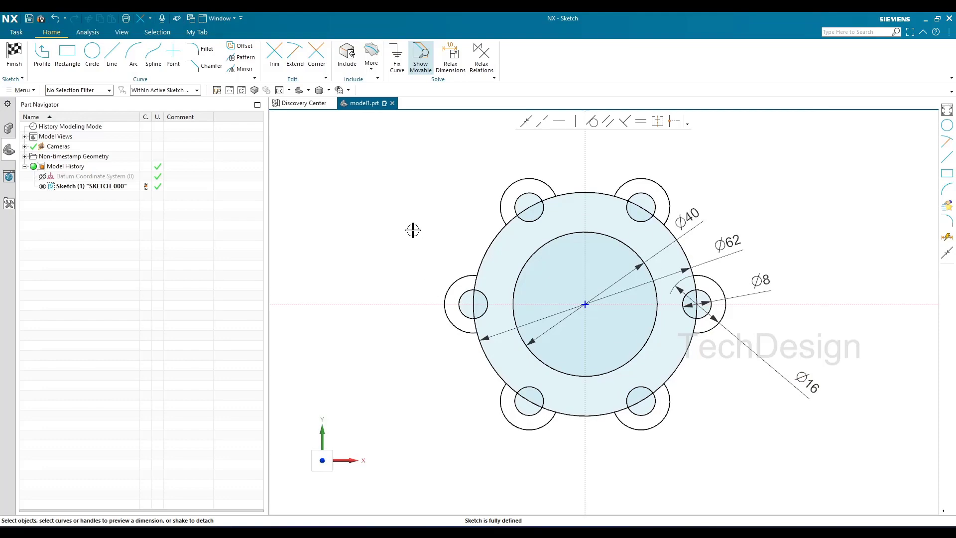
scroll(412, 222, up, 3)
scroll(412, 223, down, 4)
scroll(412, 223, down, 2)
scroll(423, 337, up, 1)
key(alt+Tab)
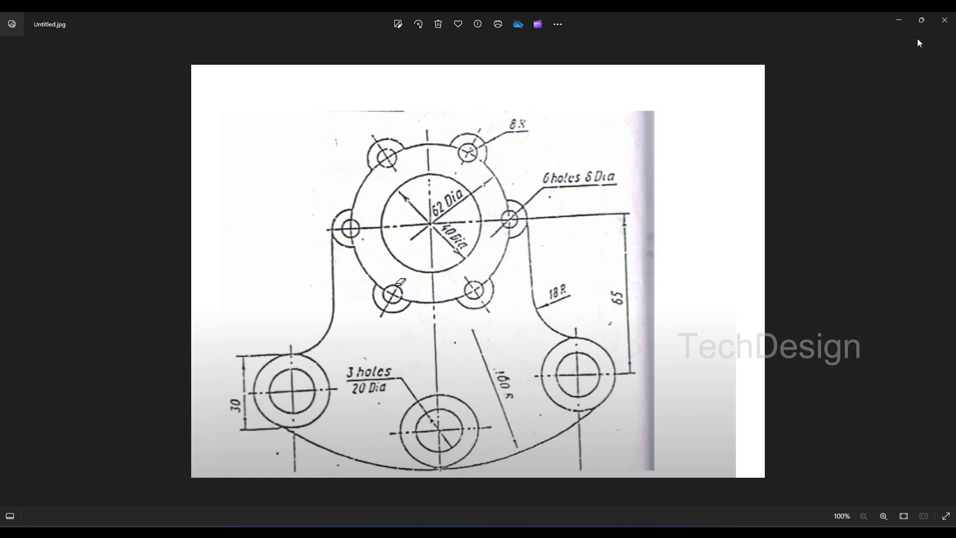
click(899, 22)
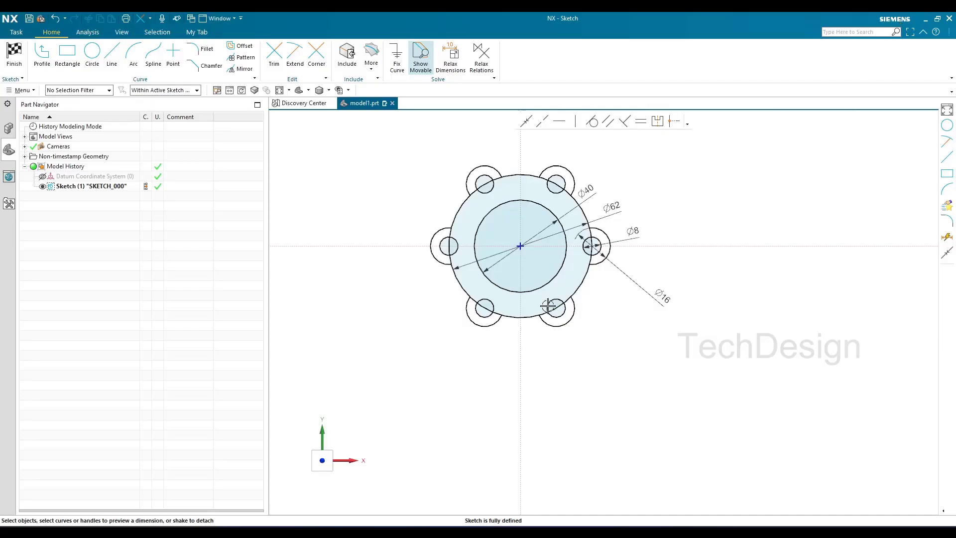
Step: Check the reference drawing in Photos, return to NX, and draw two concentric circles on the vertical axis below the flange, the inner one about 26 mm in diameter
click(92, 52)
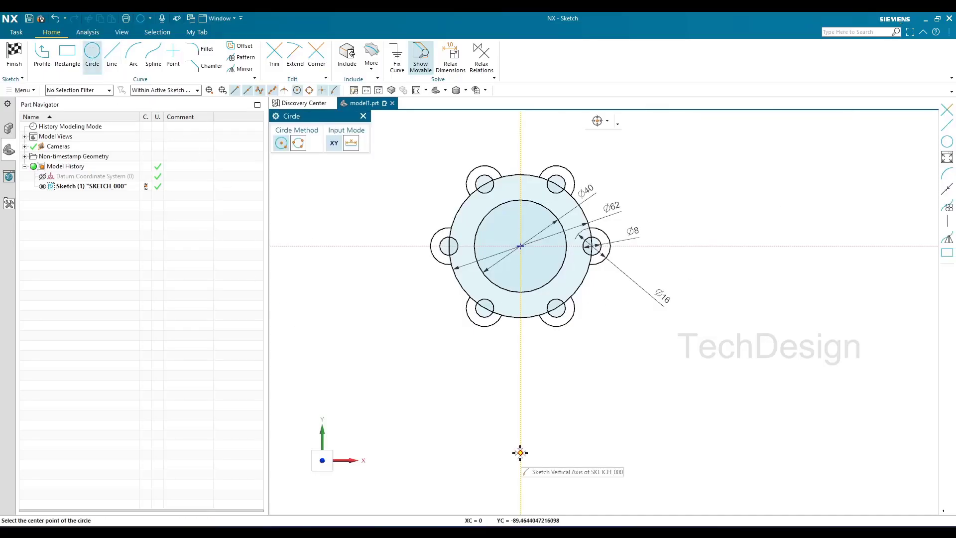
scroll(512, 267, down, 3)
key(alt+Tab)
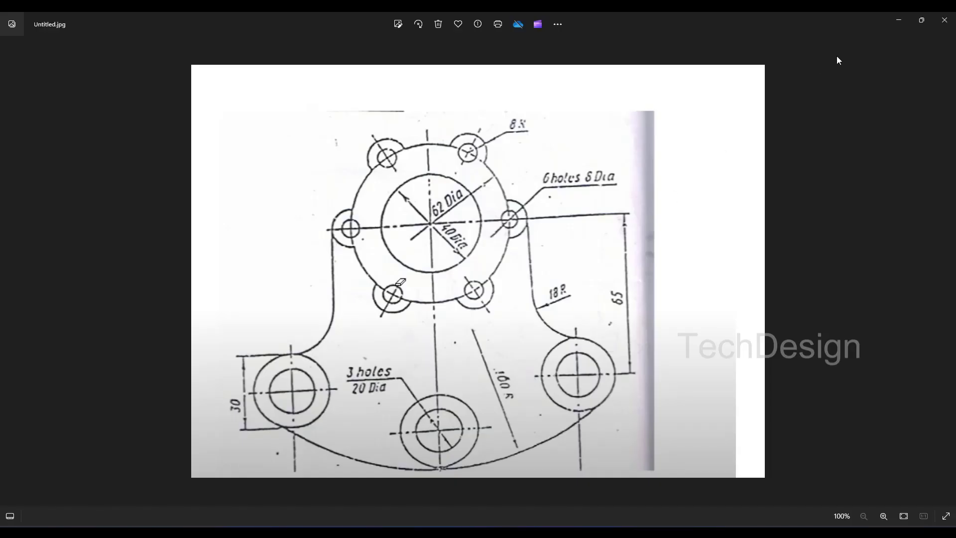
click(898, 20)
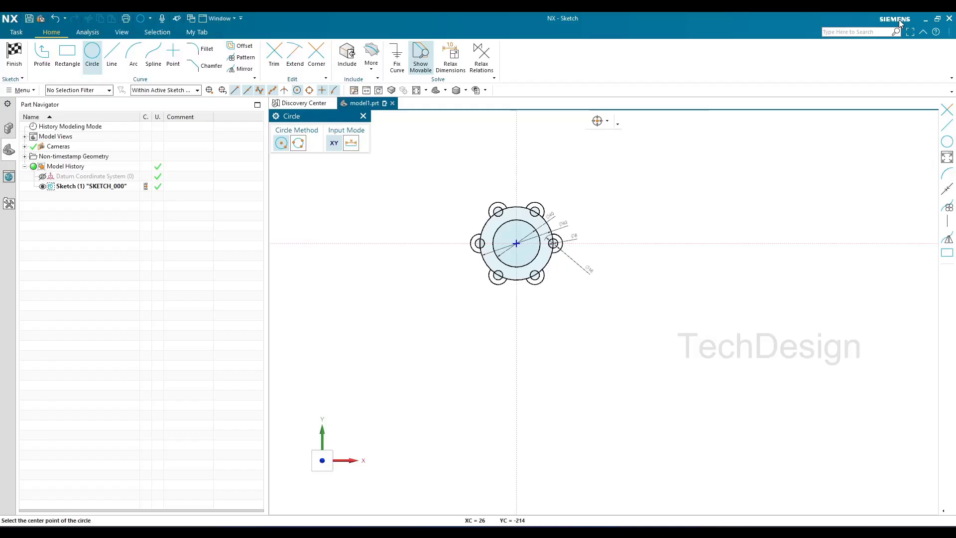
click(516, 417)
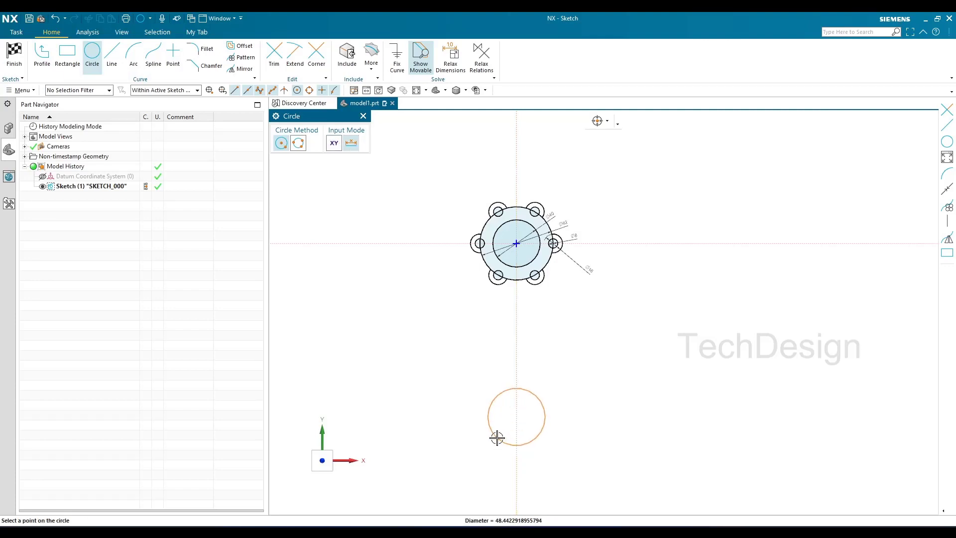
mouse_move(497, 437)
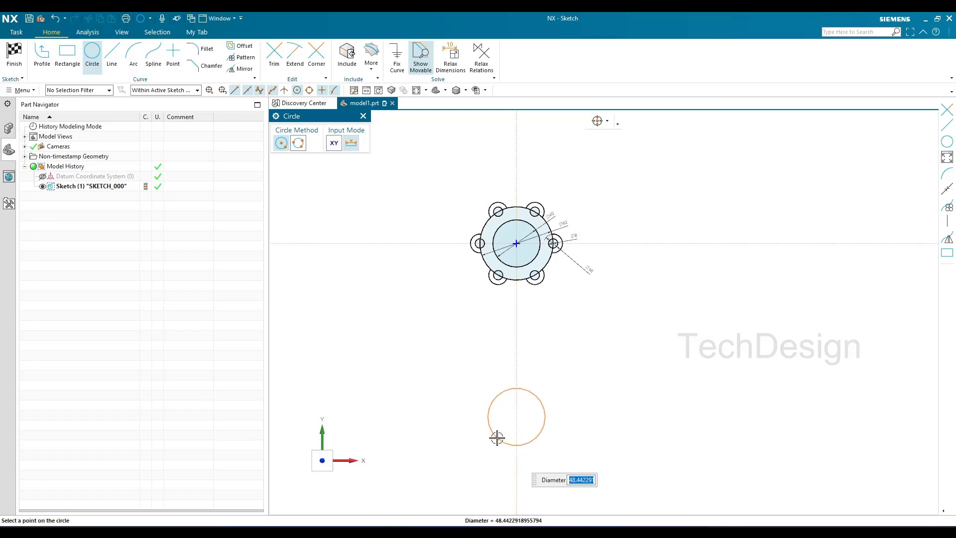
click(496, 434)
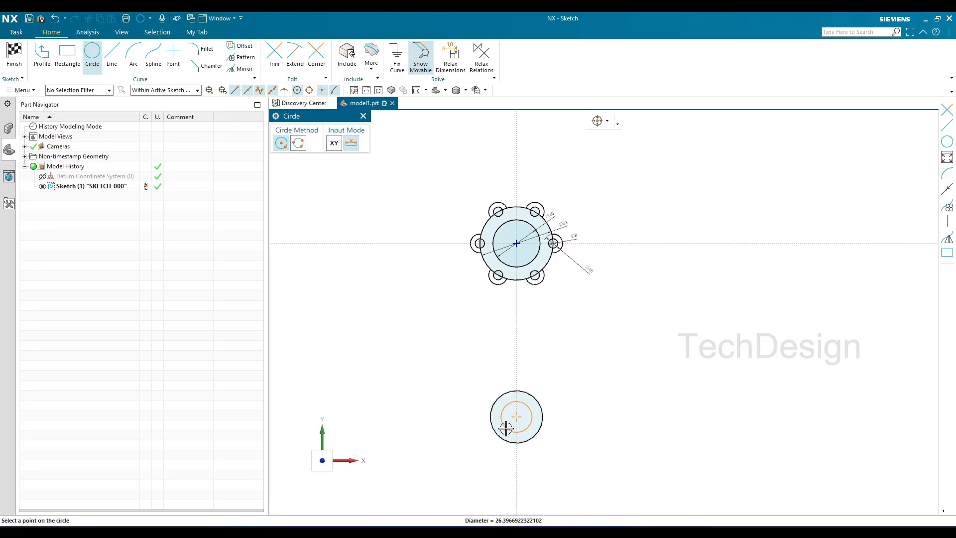
click(506, 428)
key(Escape)
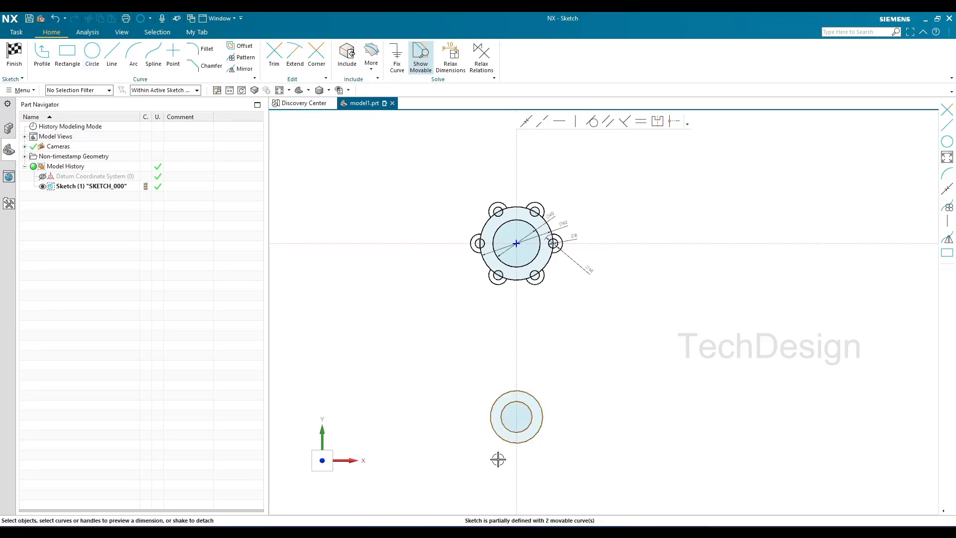
Step: Dimension the two concentric circles below the flange, setting the outer diameter to 30 mm and the inner diameter to 20 mm
click(501, 435)
click(566, 402)
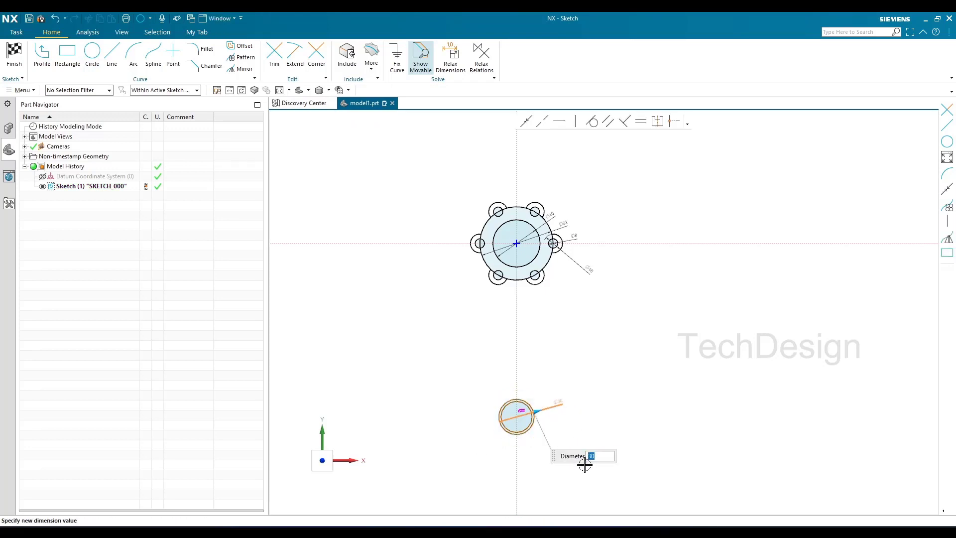
key(Return)
scroll(517, 433, up, 5)
click(604, 360)
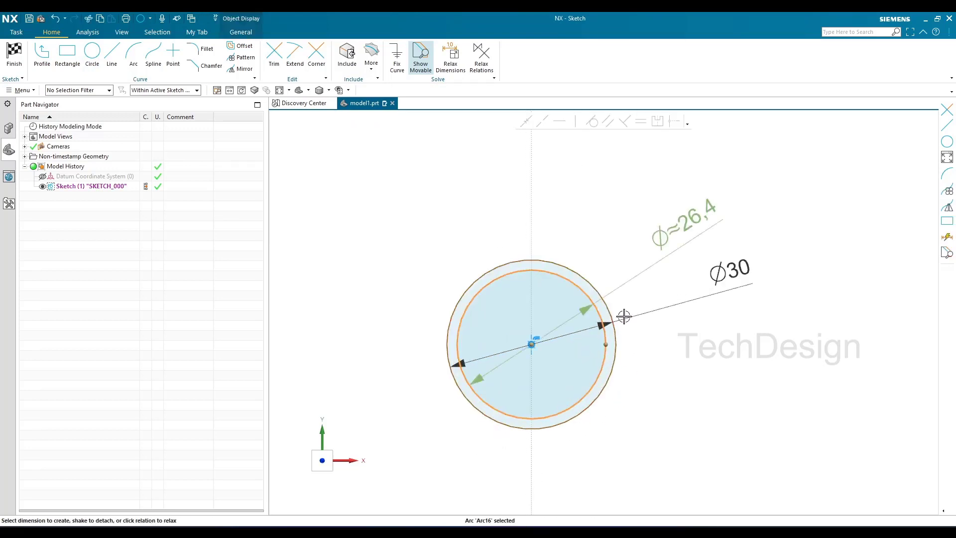
click(680, 222)
text(20)
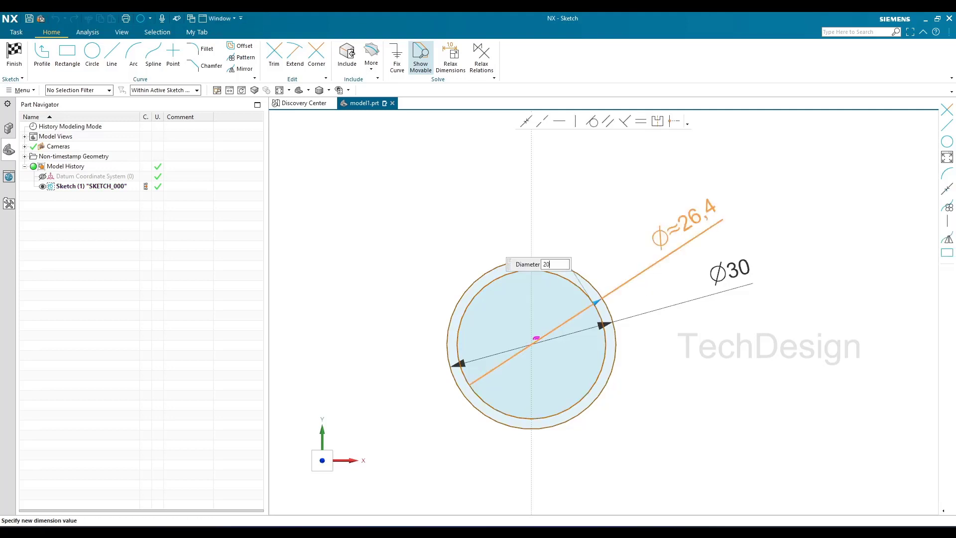
key(Return)
key(Escape)
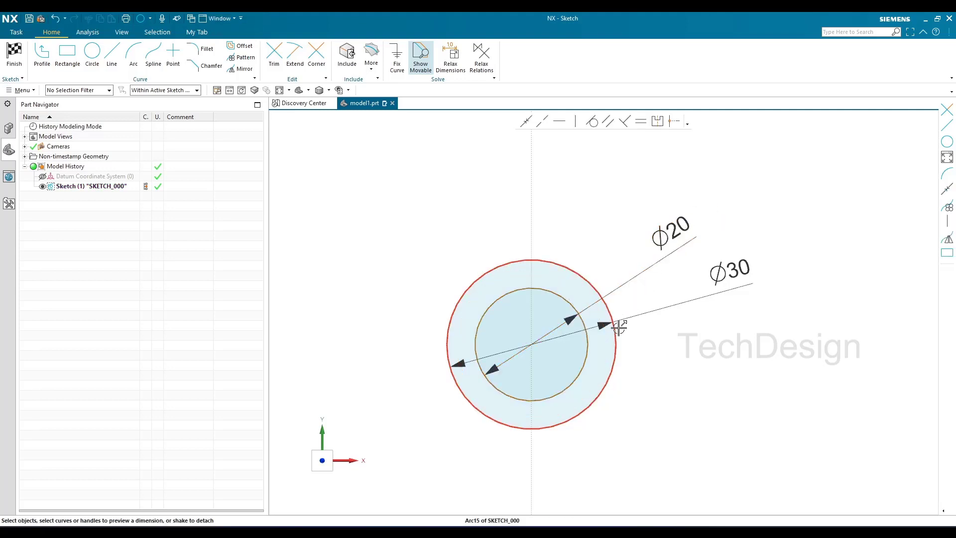
Step: Move the concentric 30 mm and 20 mm circles up along the vertical axis, closer to the flange
scroll(586, 383, up, 2)
scroll(586, 383, down, 3)
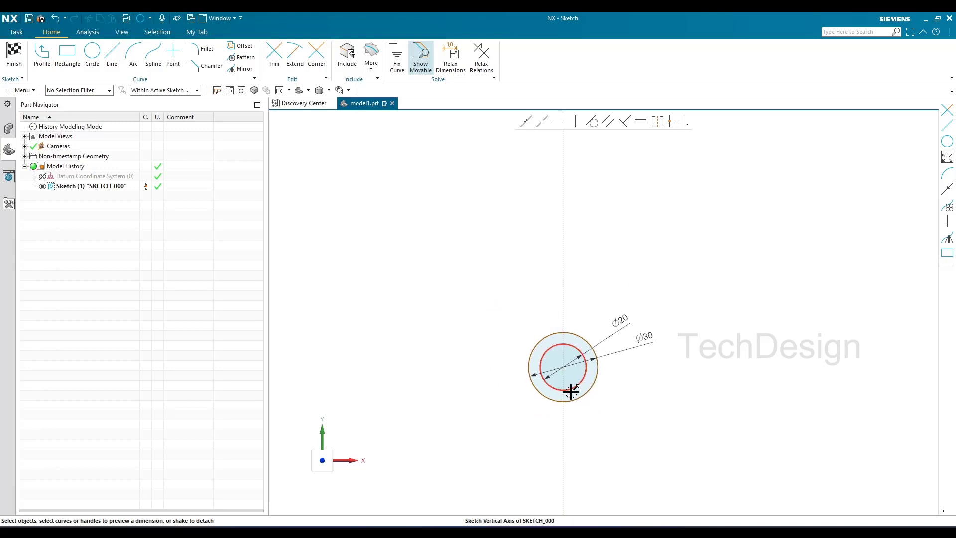
scroll(585, 382, up, 2)
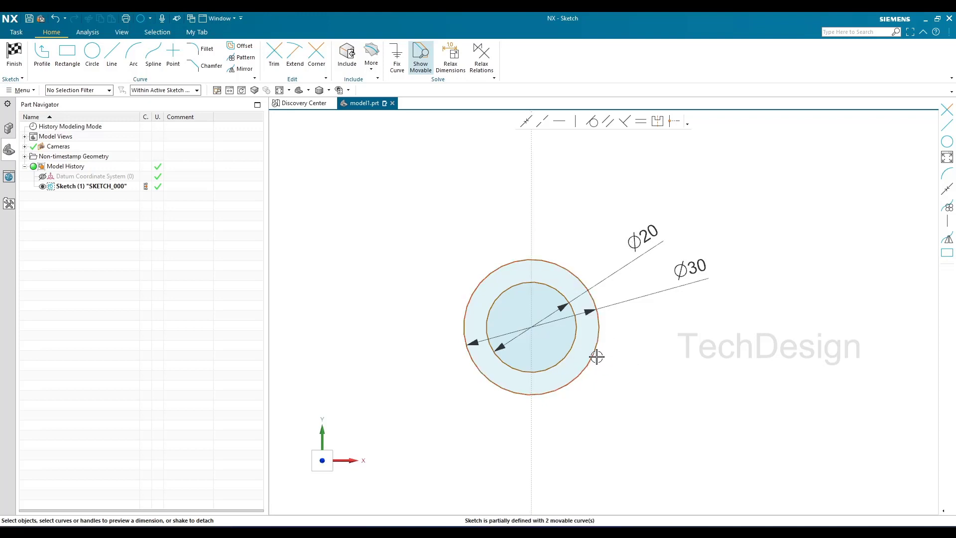
drag(604, 308, 640, 223)
scroll(634, 395, down, 4)
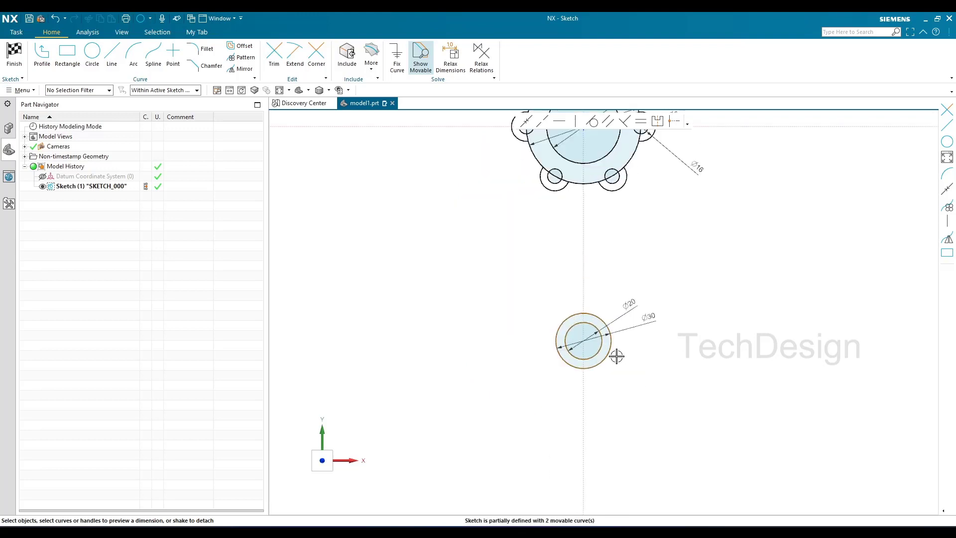
click(609, 354)
Step: Draw two concentric circles about 30 mm and 17 mm in diameter to the left of the vertical axis, slightly above the central pair
click(101, 60)
click(435, 291)
click(435, 317)
click(435, 291)
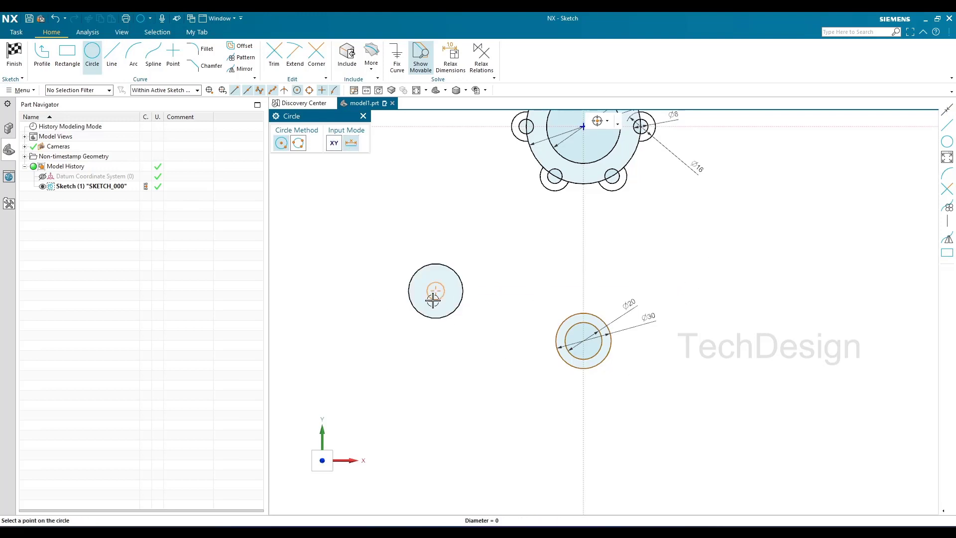
click(431, 306)
Step: Draw concentric circles of 30 mm and 20 mm diameter to the right of the vertical axis, level with the left pair
click(704, 290)
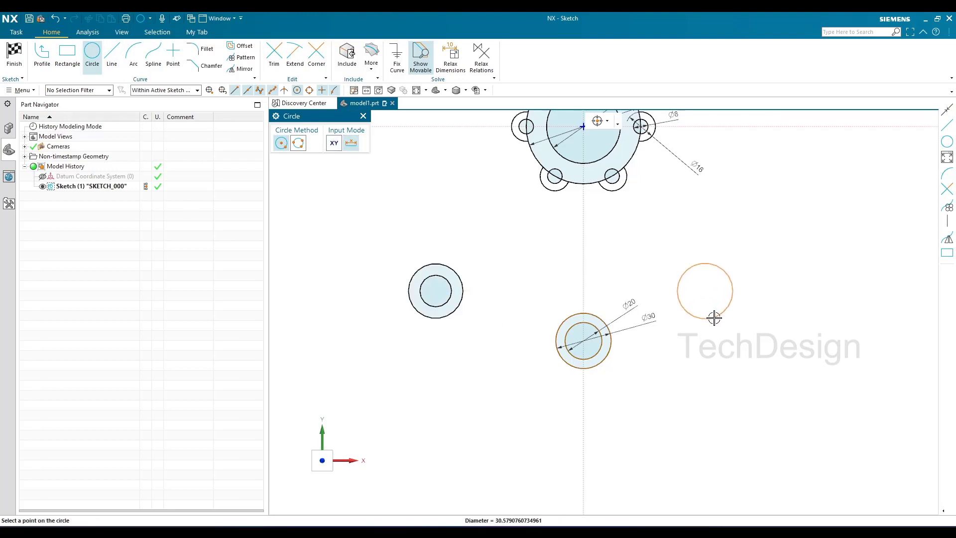
mouse_move(714, 318)
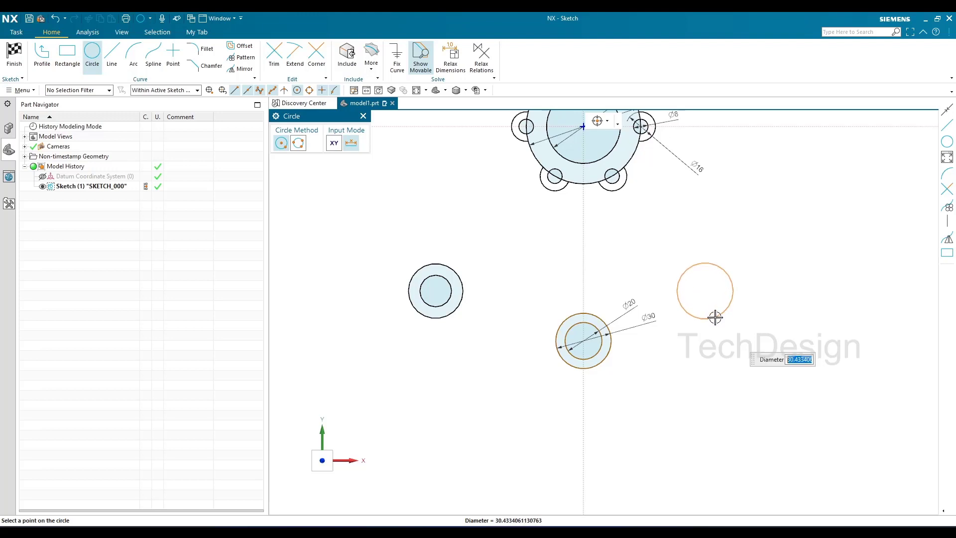
text(30)
key(Return)
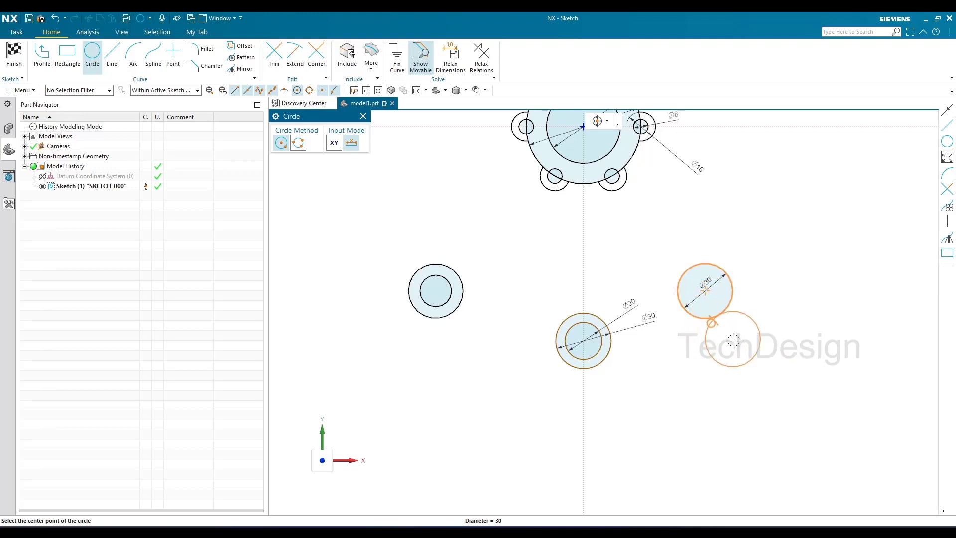
click(706, 292)
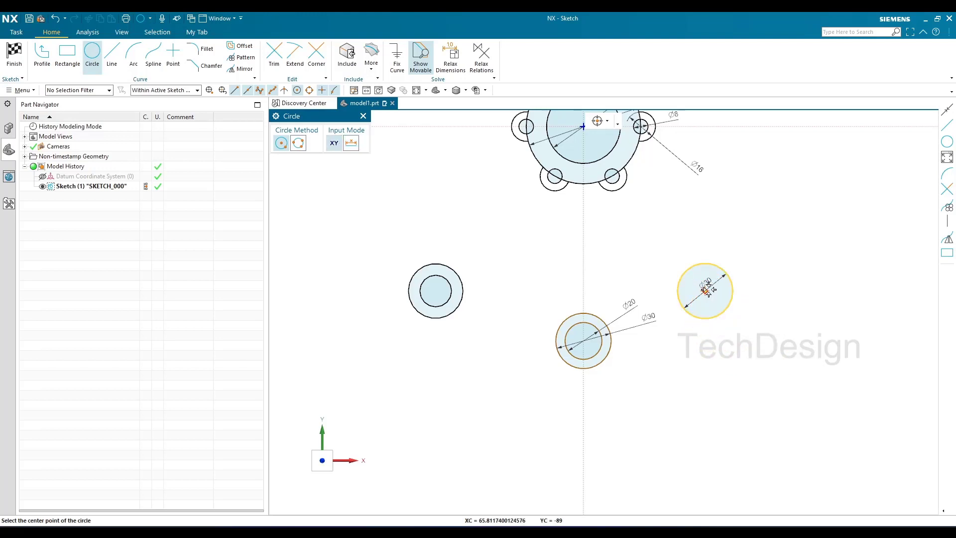
click(706, 291)
text(20)
key(Return)
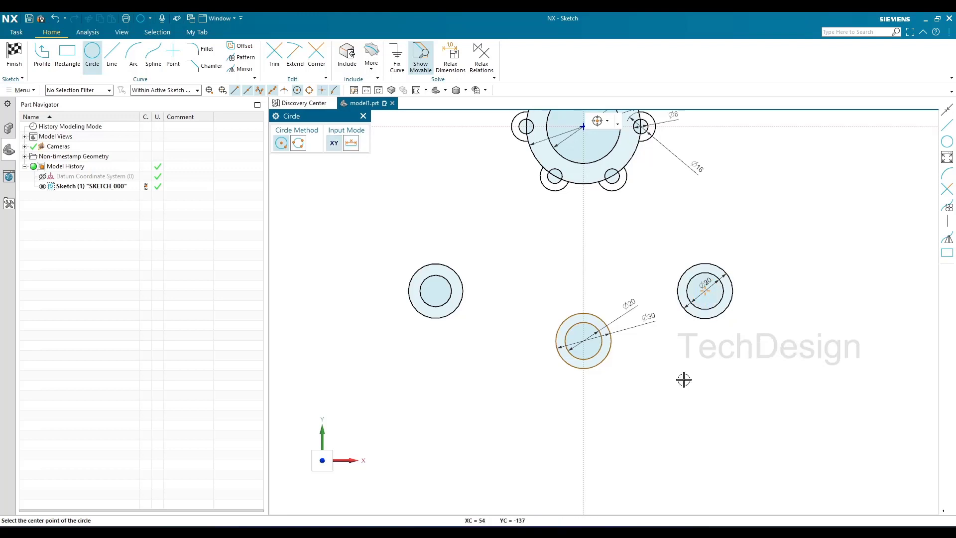
key(Escape)
Step: Dimension the left concentric circles, setting the outer diameter to 30 mm and the inner diameter to 20 mm
scroll(444, 314, up, 5)
scroll(443, 314, down, 4)
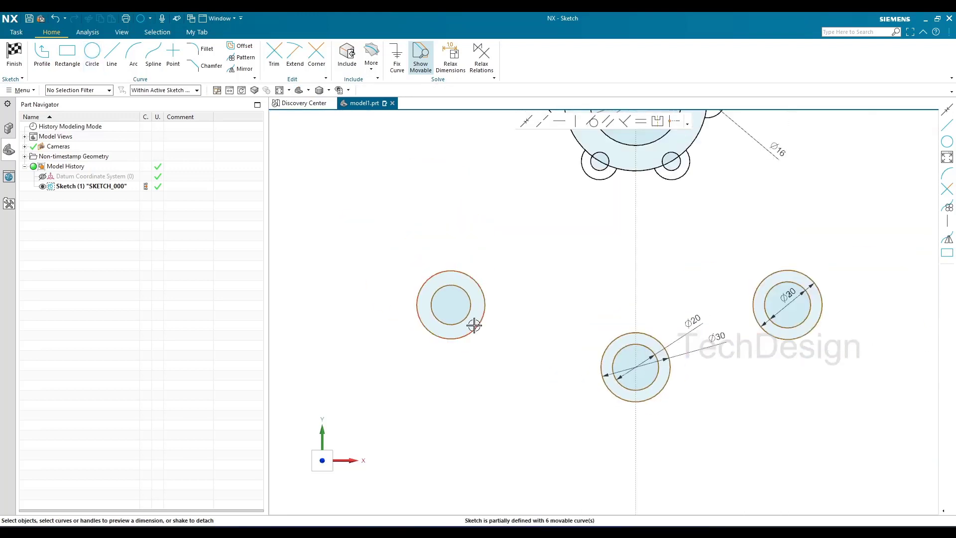
click(474, 325)
click(526, 277)
text(30)
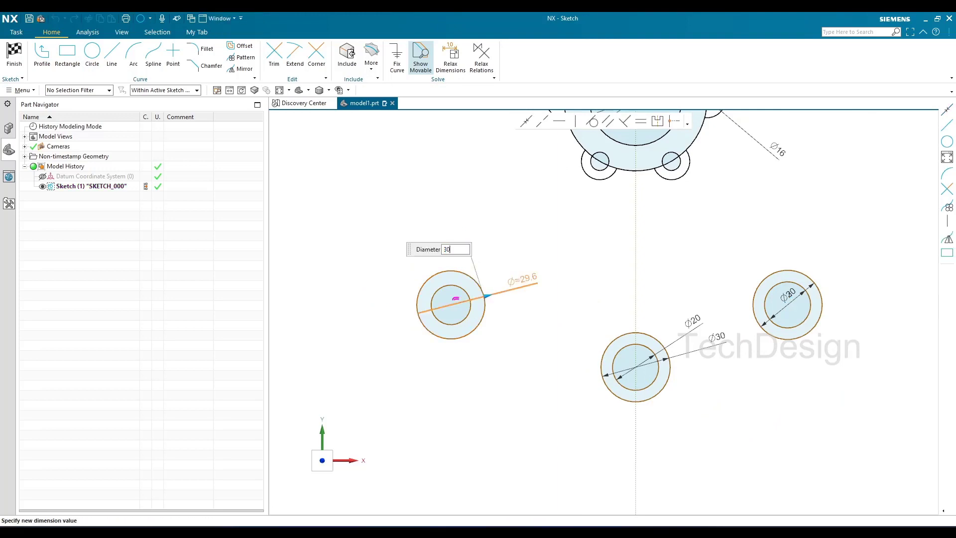
key(Return)
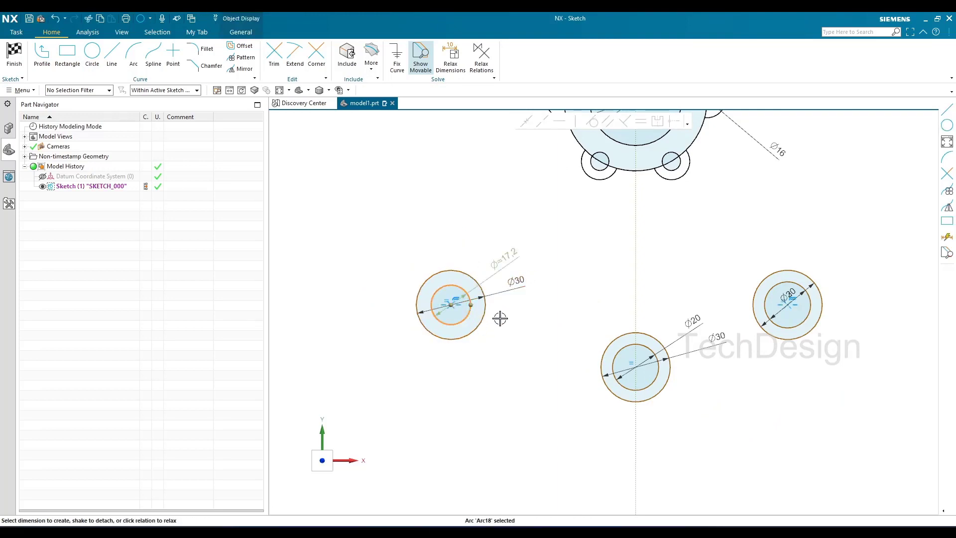
click(510, 251)
text(20)
key(Return)
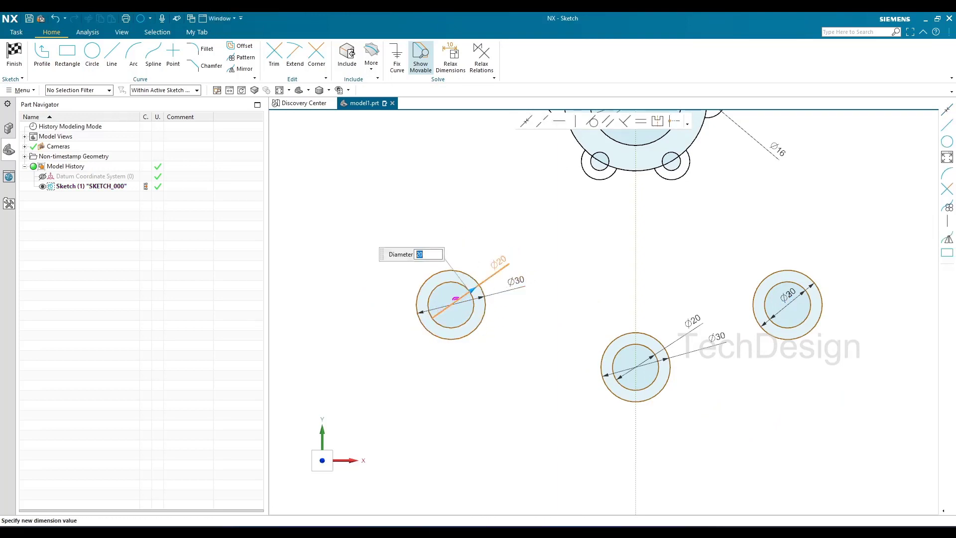
Step: Recheck the drawing in Photos, return to NX, and draw a lower arc of 100 mm radius centred on the flange's centre, sweeping from left to right
scroll(554, 336, down, 3)
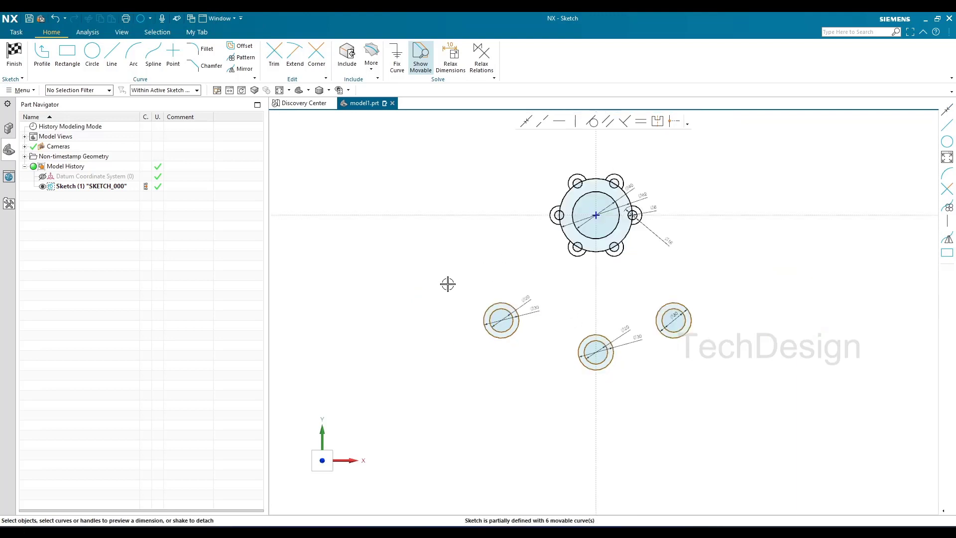
click(532, 523)
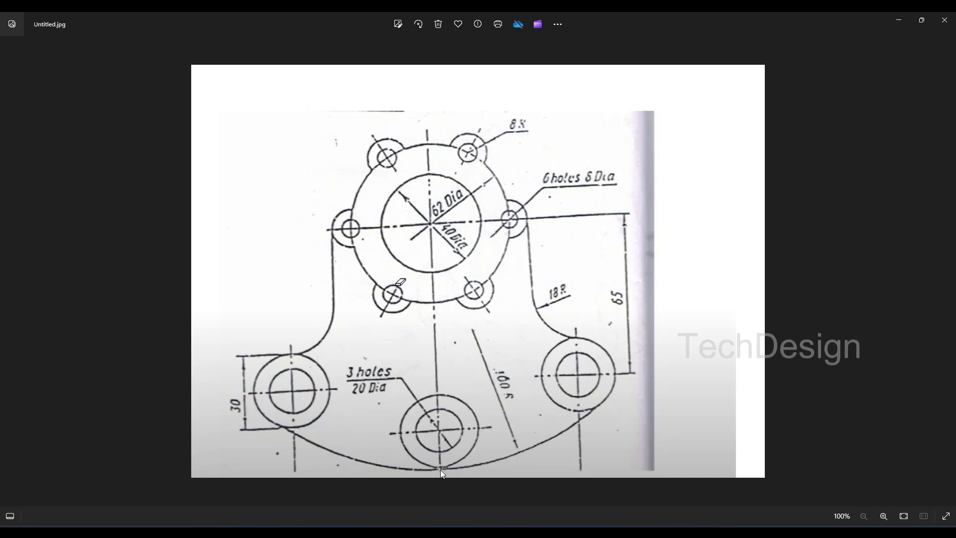
click(894, 23)
click(126, 69)
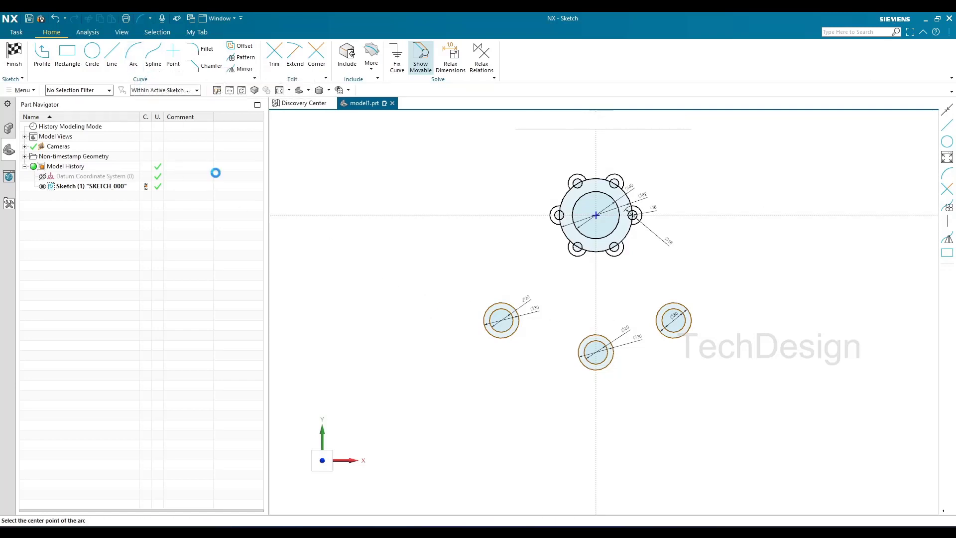
click(596, 215)
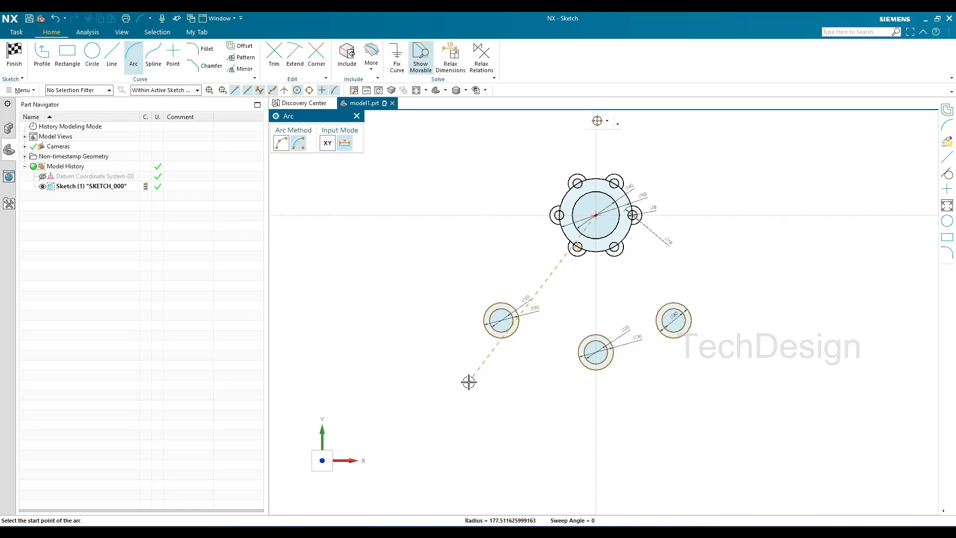
text(1)
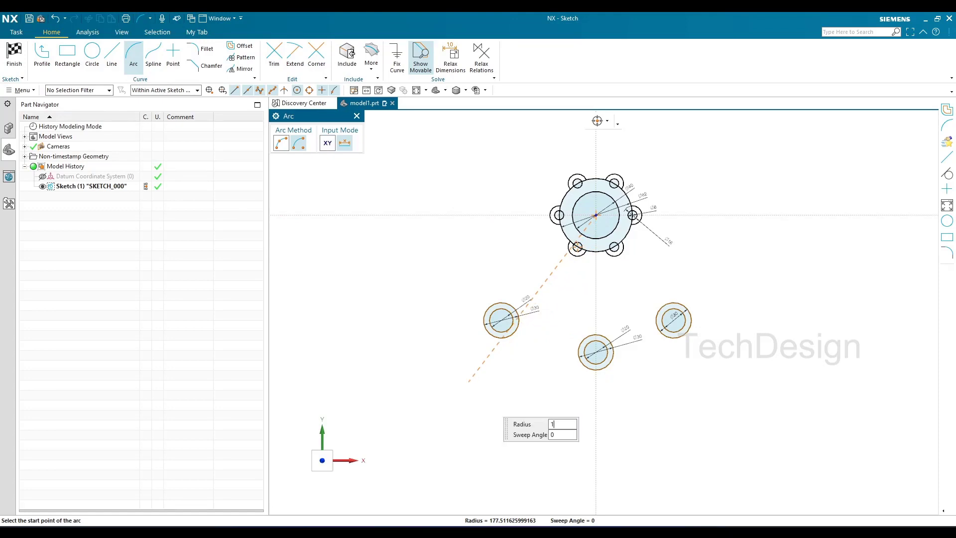
text(00)
key(Return)
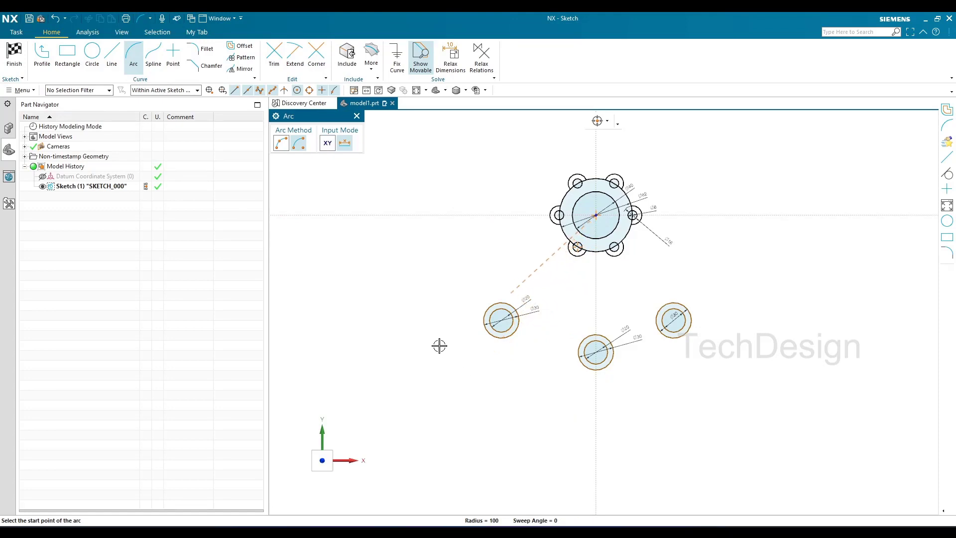
click(431, 335)
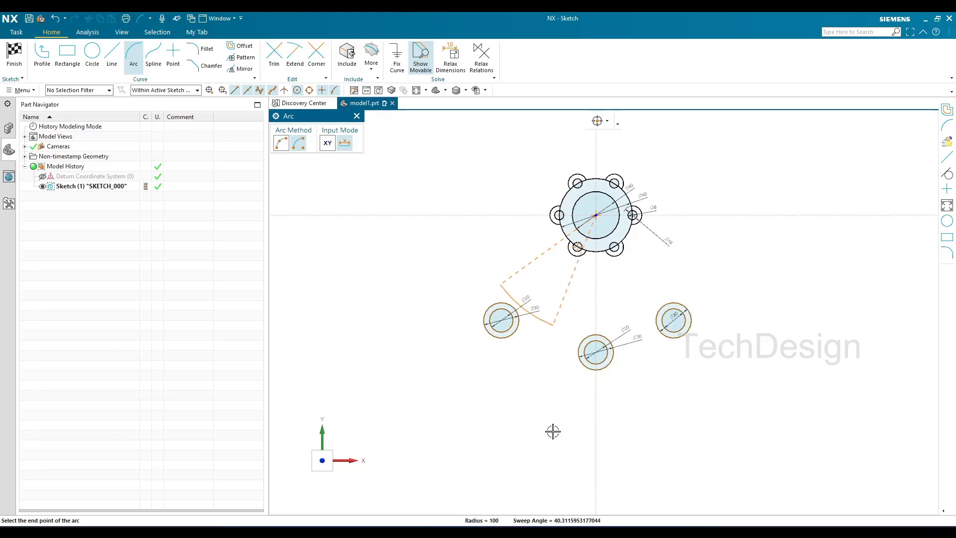
click(764, 332)
Step: Compare with the drawing in Photos, return to NX, and reposition the three concentric circle pairs along the upper side of the 100 mm radius arc
key(alt+Tab)
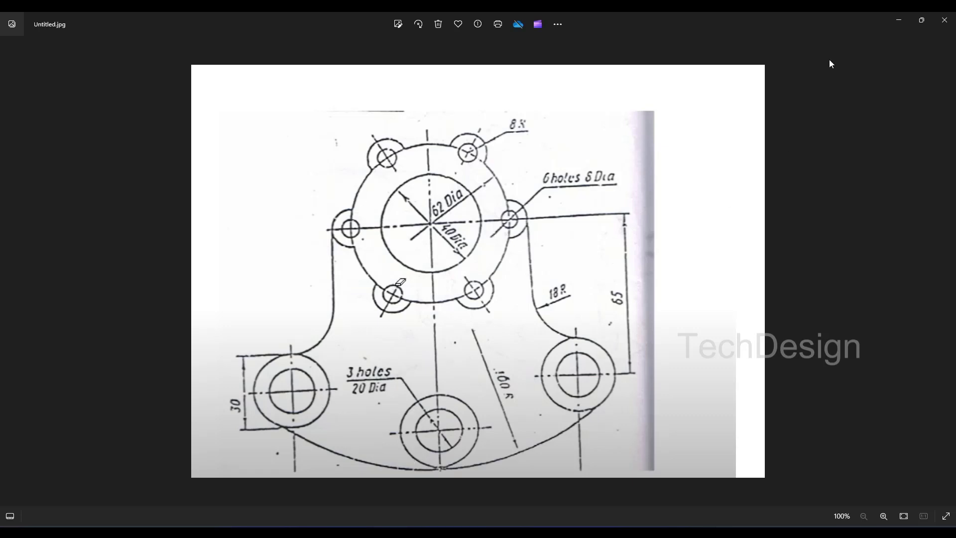
click(898, 20)
scroll(624, 420, up, 4)
drag(624, 420, 623, 260)
drag(815, 337, 777, 216)
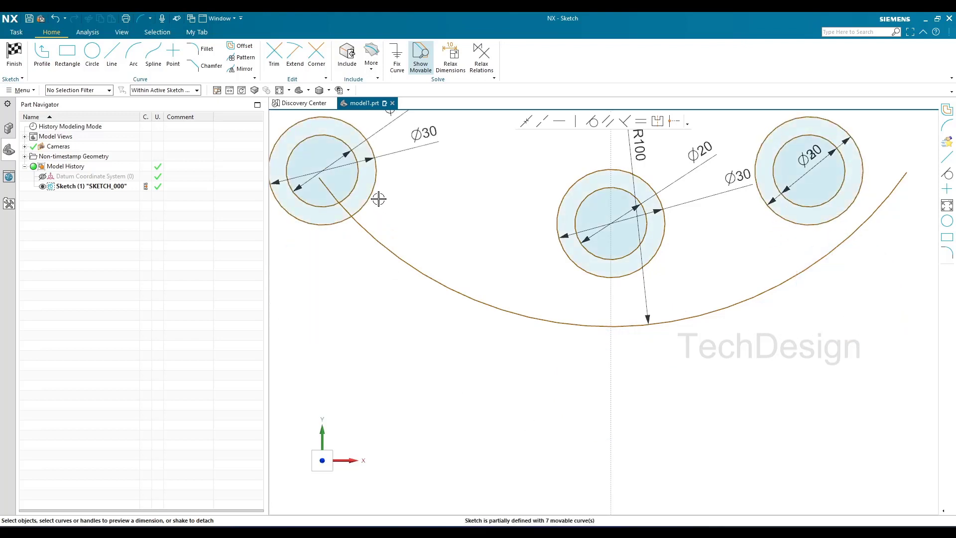
mouse_move(405, 185)
mouse_down()
mouse_move(423, 184)
mouse_move(410, 191)
mouse_up()
scroll(412, 372, down, 3)
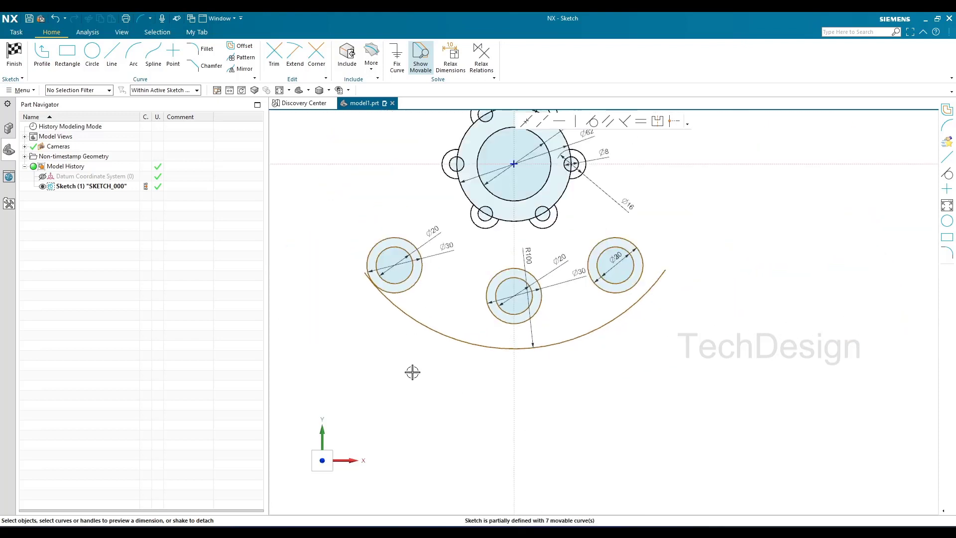
scroll(412, 372, up, 2)
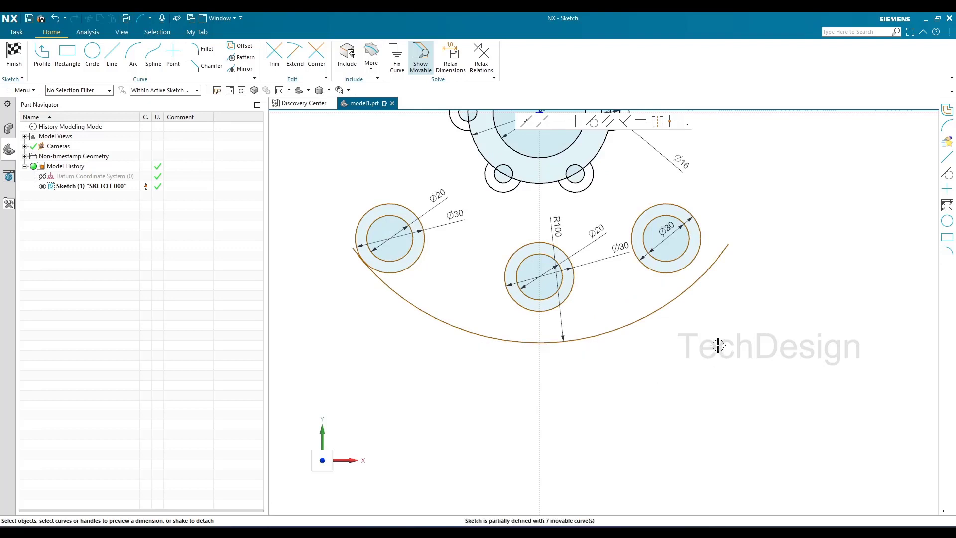
Step: Make the right 30 mm circle tangent to the 100 mm radius arc, allowing the stationary curve to move
click(710, 262)
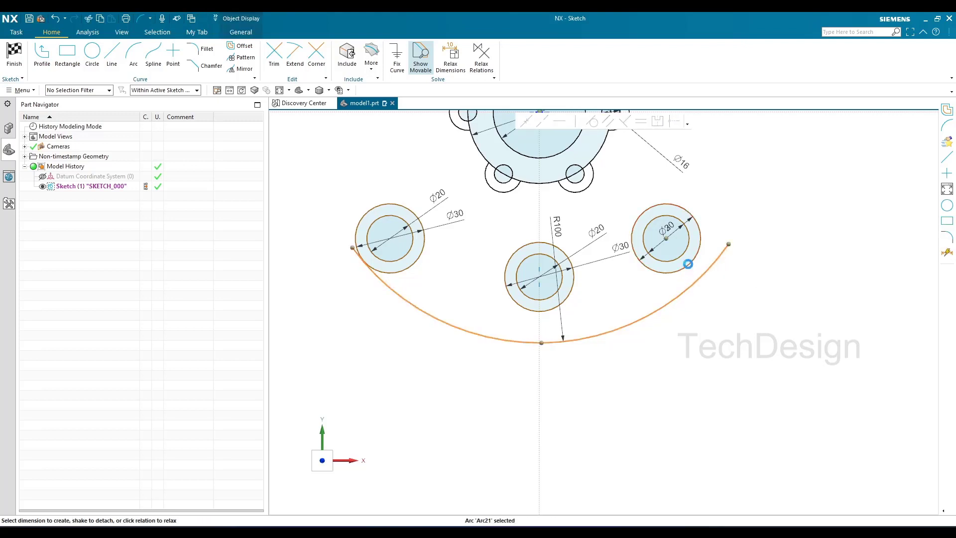
click(687, 264)
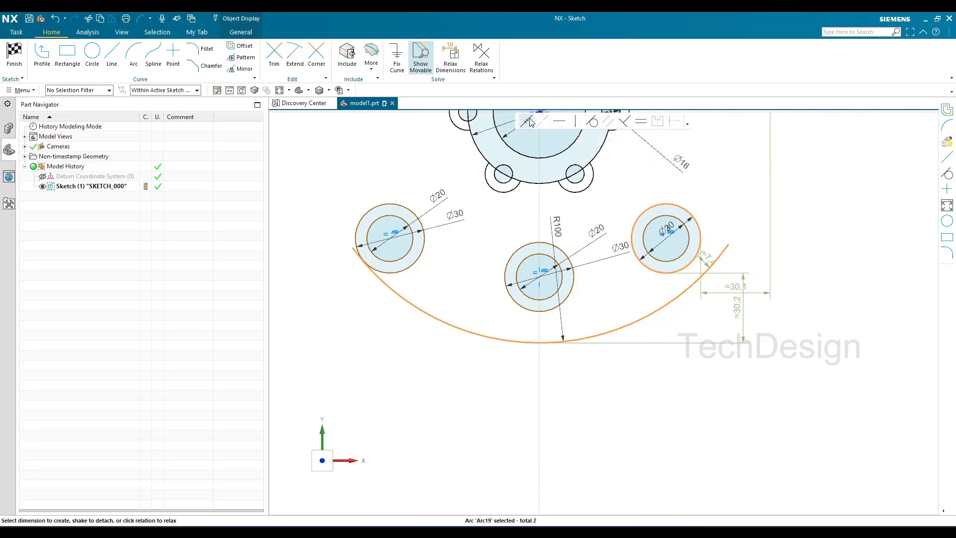
click(597, 127)
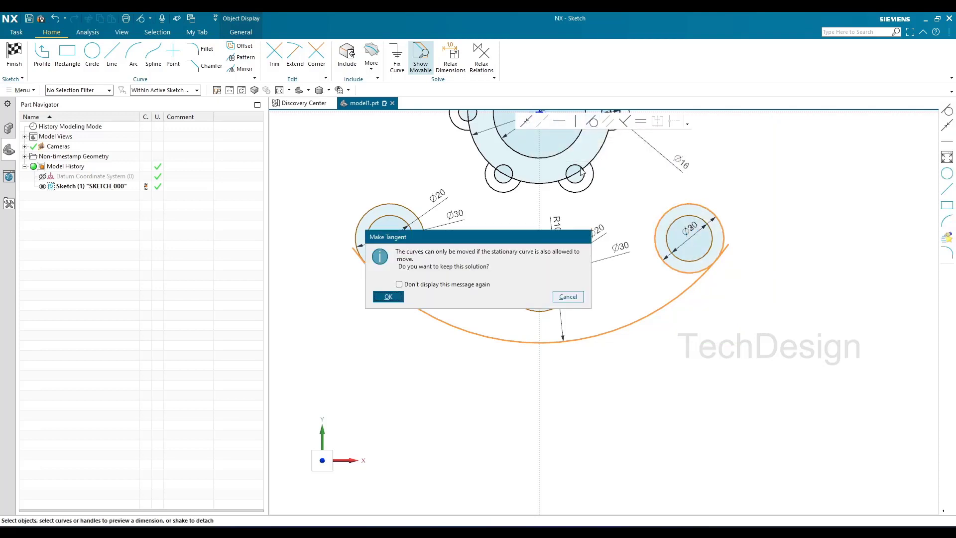
click(388, 297)
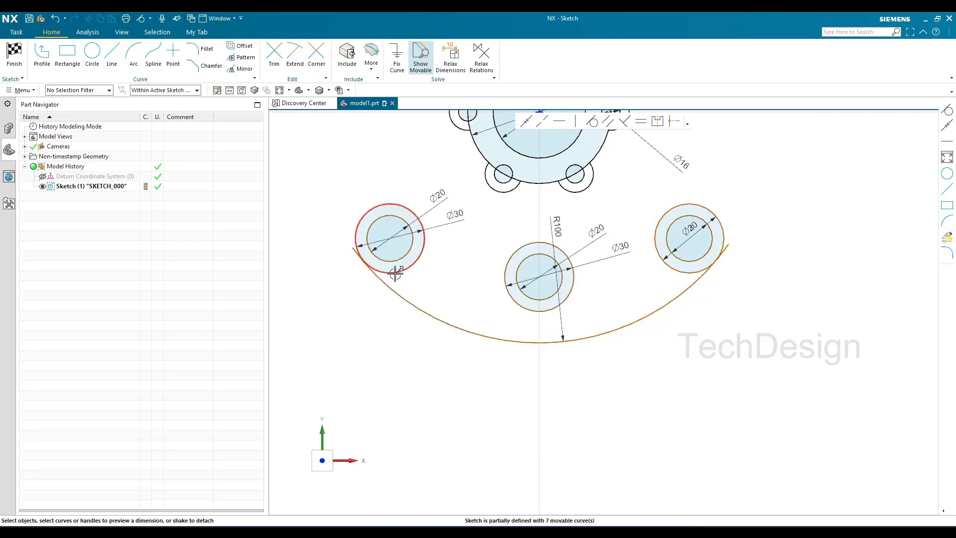
Step: Make the outer circles of the left and middle concentric pairs tangent to the 100 mm radius arc
click(395, 291)
click(394, 290)
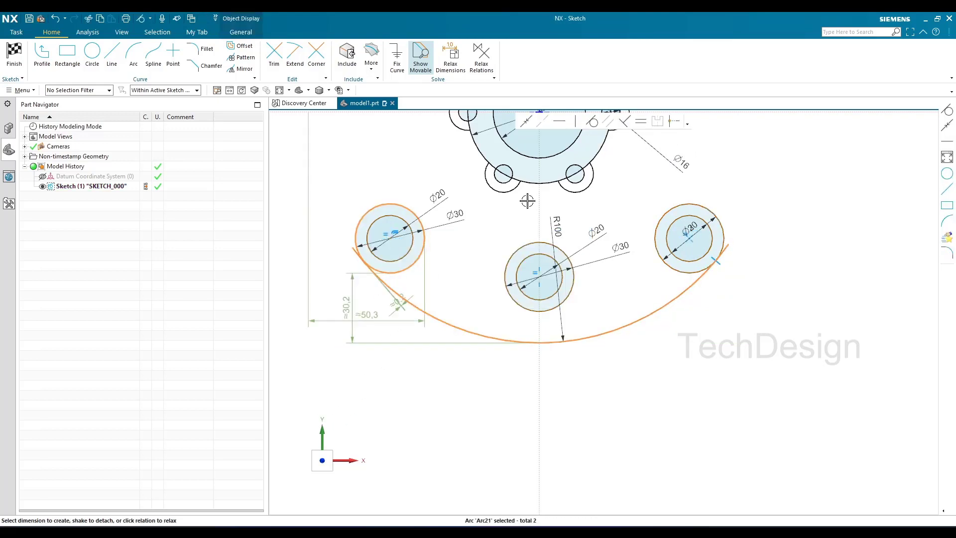
click(590, 124)
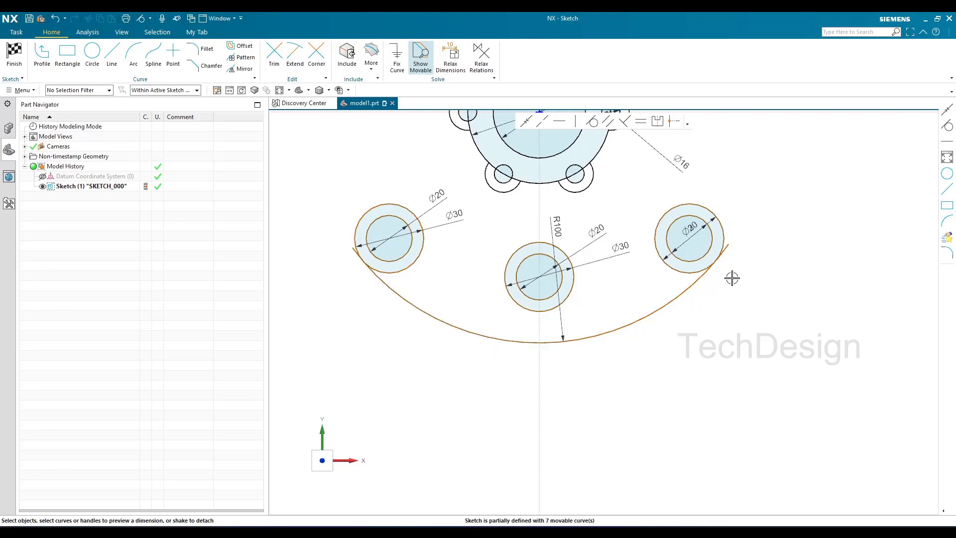
click(566, 298)
click(586, 341)
click(591, 122)
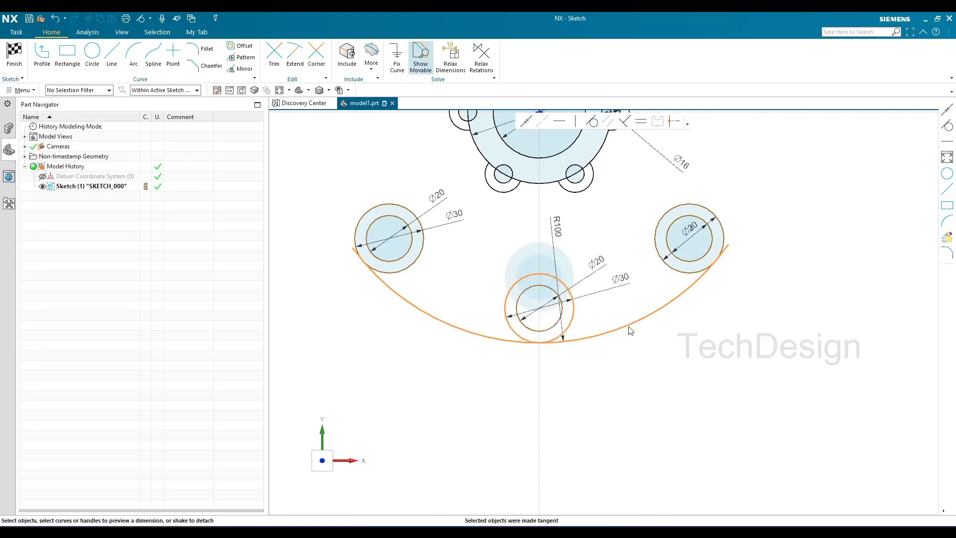
Step: Make the right endpoint of the 100 mm radius arc coincident with the right 30 mm circle
scroll(735, 279, up, 1)
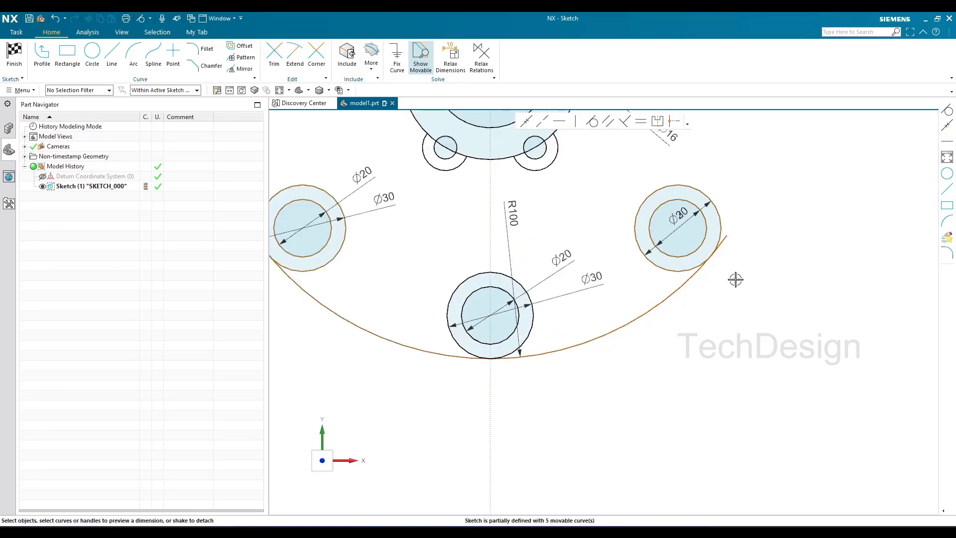
scroll(735, 279, up, 1)
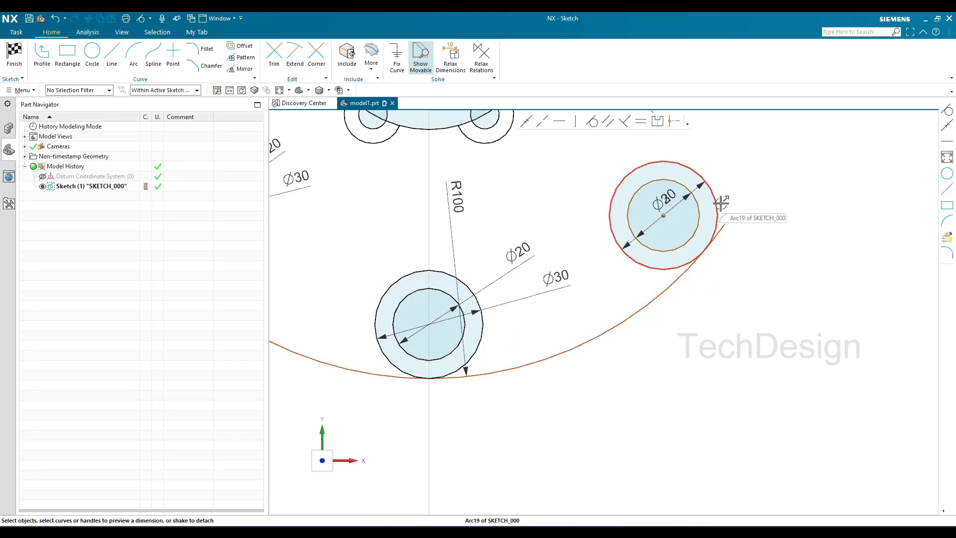
click(725, 224)
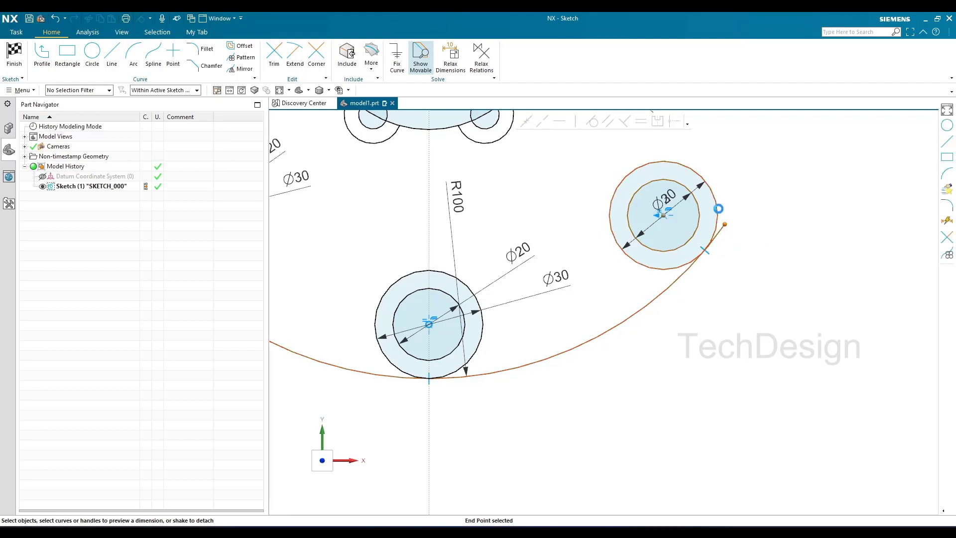
click(719, 209)
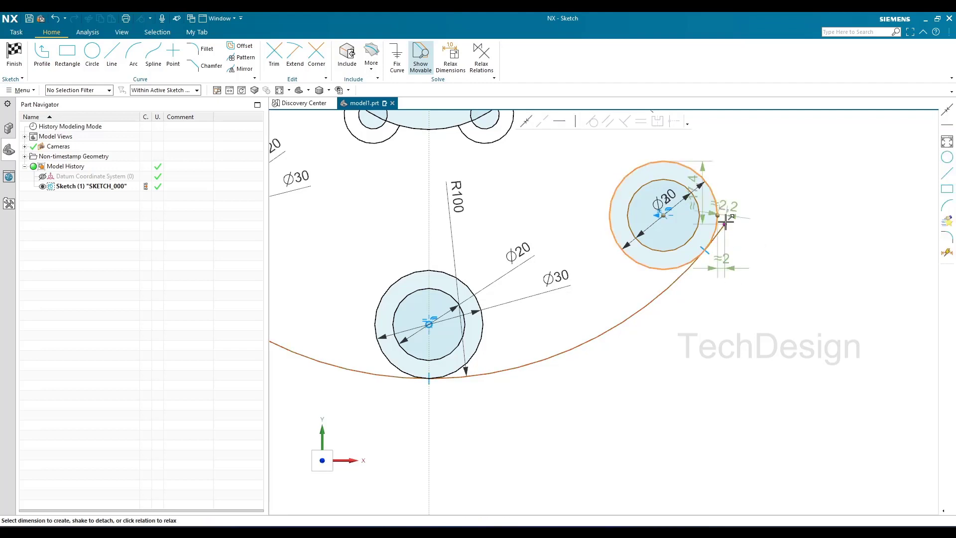
click(525, 121)
scroll(800, 245, down, 4)
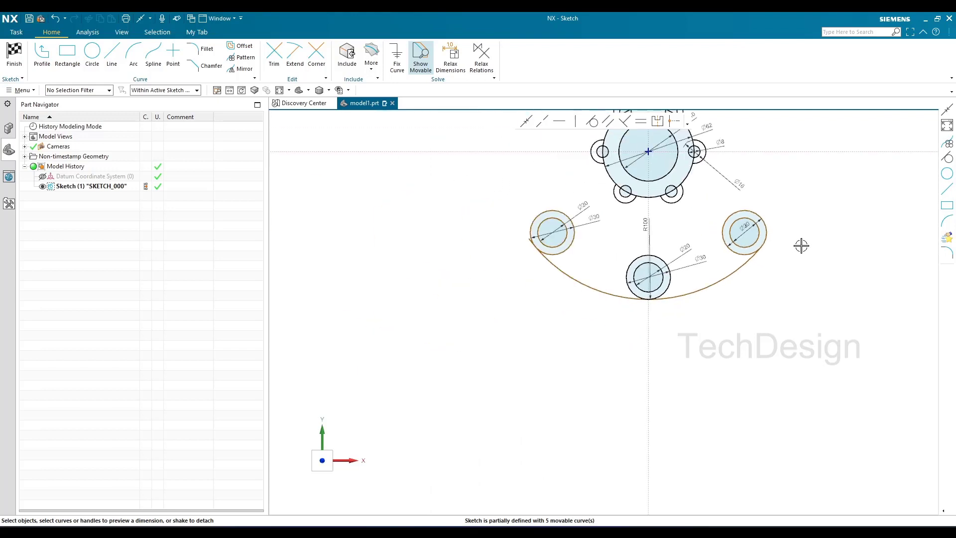
Step: Make the left endpoint of the 100 mm radius arc coincident with the left 30 mm circle
scroll(793, 290, up, 8)
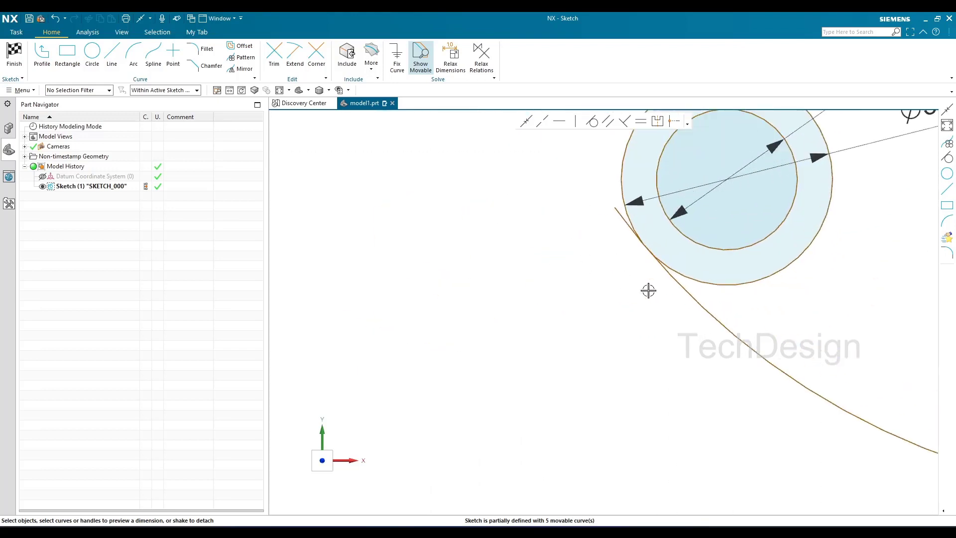
click(615, 208)
click(621, 178)
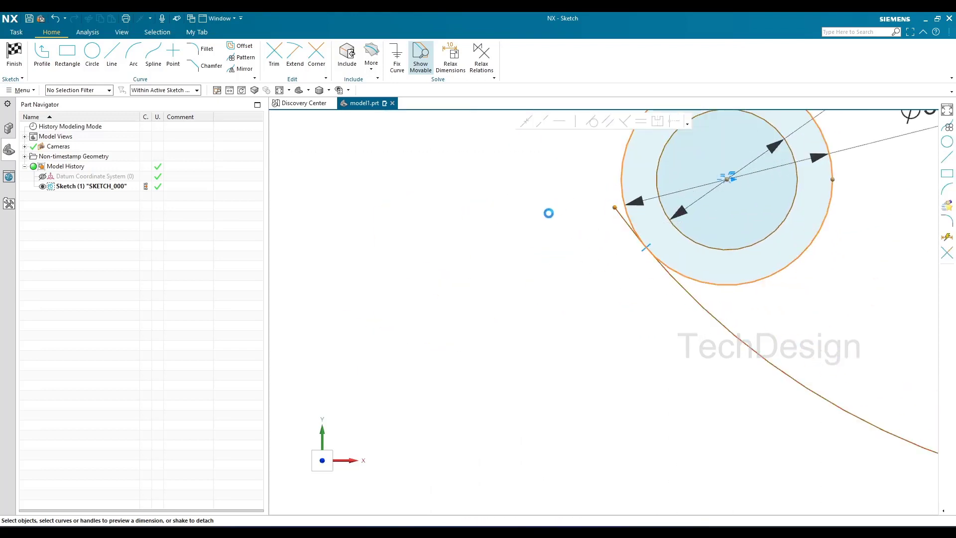
click(527, 122)
scroll(420, 314, down, 5)
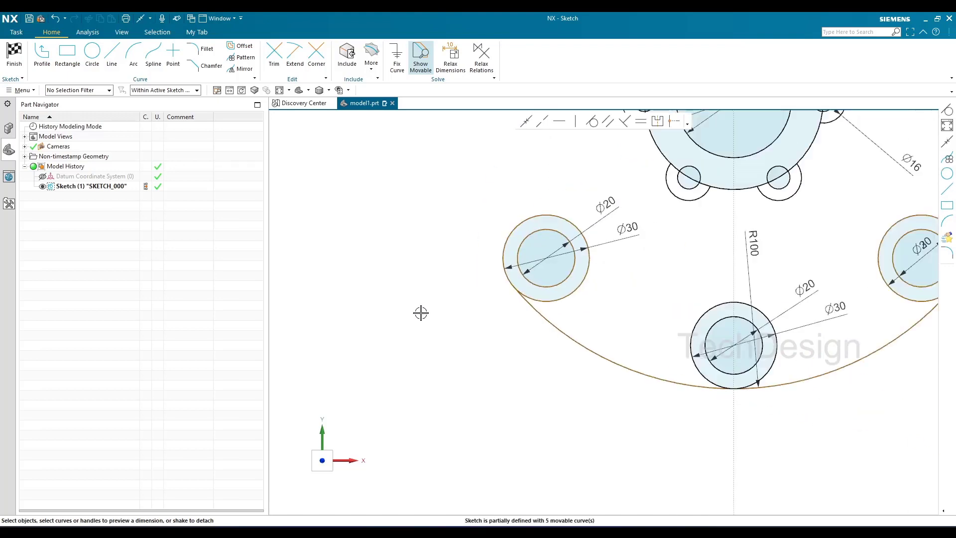
right_click(523, 379)
Step: Check the drawing in Photos, return to NX, and dimension the right circle pair's centre 65 mm vertically from the horizontal axis
key(alt+Tab)
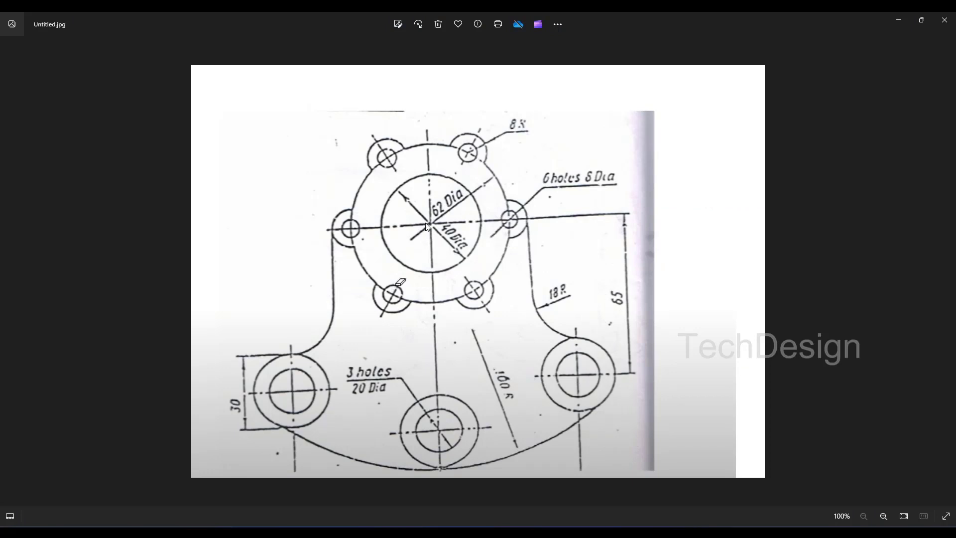
click(898, 20)
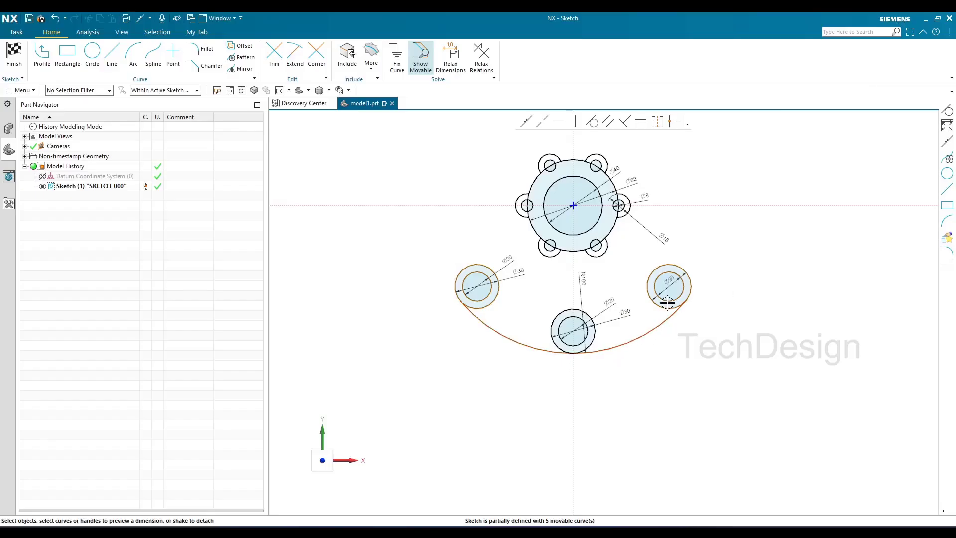
scroll(672, 286, up, 5)
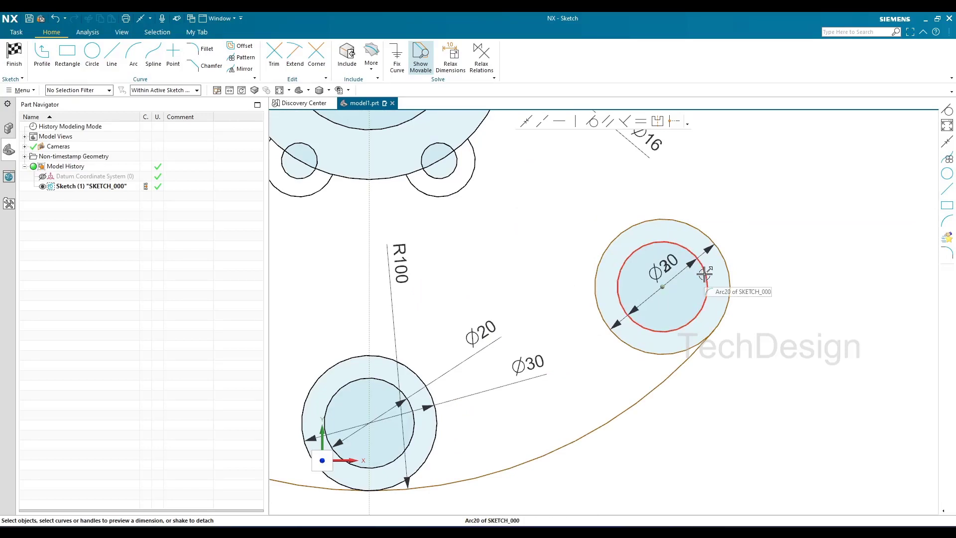
scroll(663, 286, down, 3)
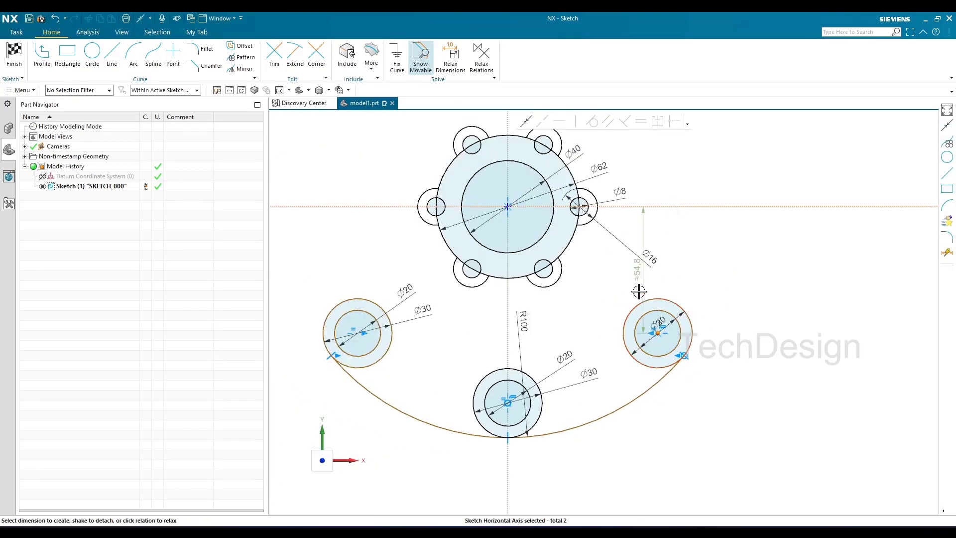
click(778, 269)
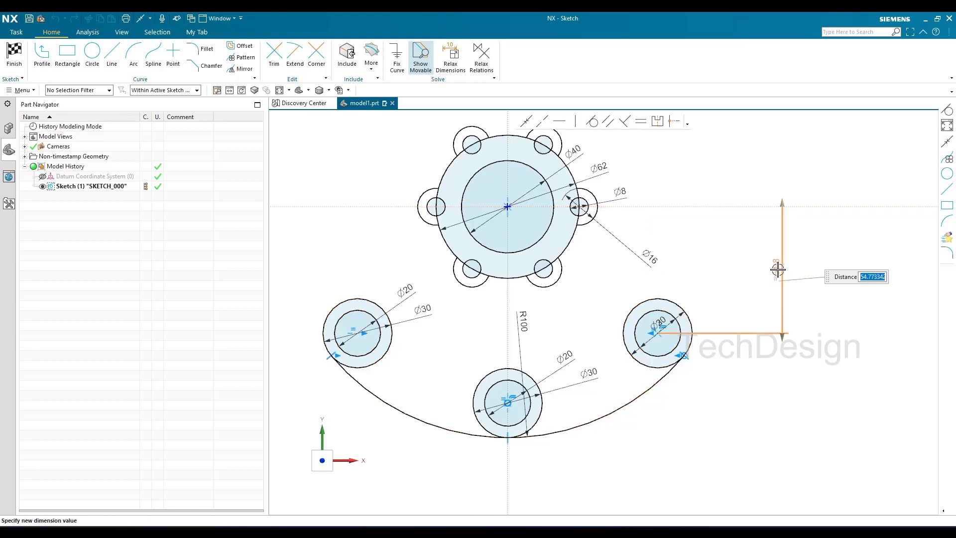
text(65)
key(Return)
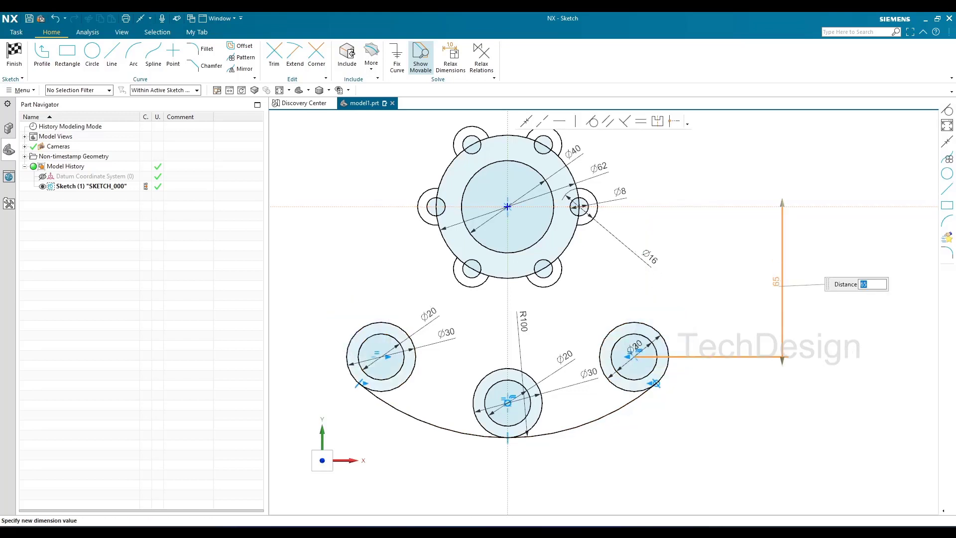
Step: Recheck the drawing in Photos, return to NX, and draw vertical lines about 36 mm long down from the outermost points of the flange's side lugs
scroll(557, 486, up, 1)
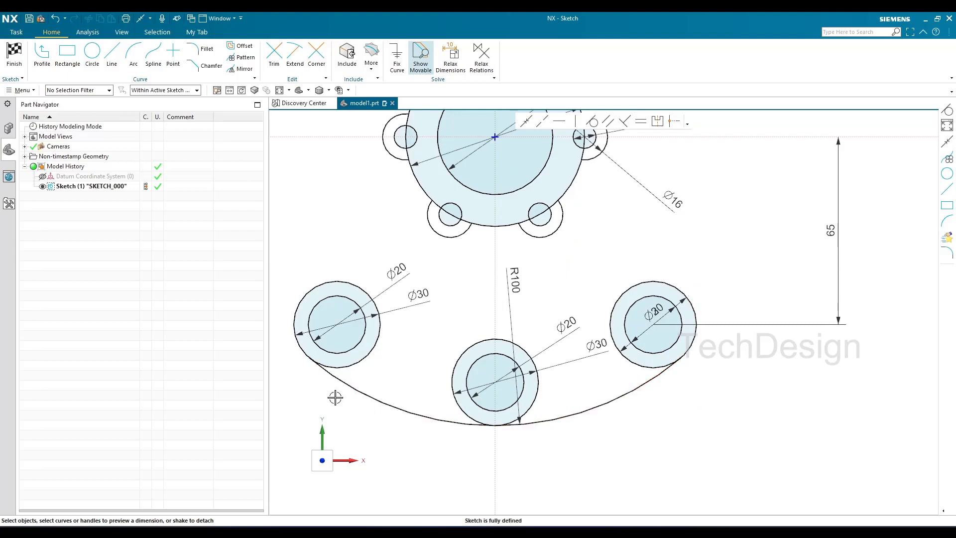
scroll(642, 411, down, 1)
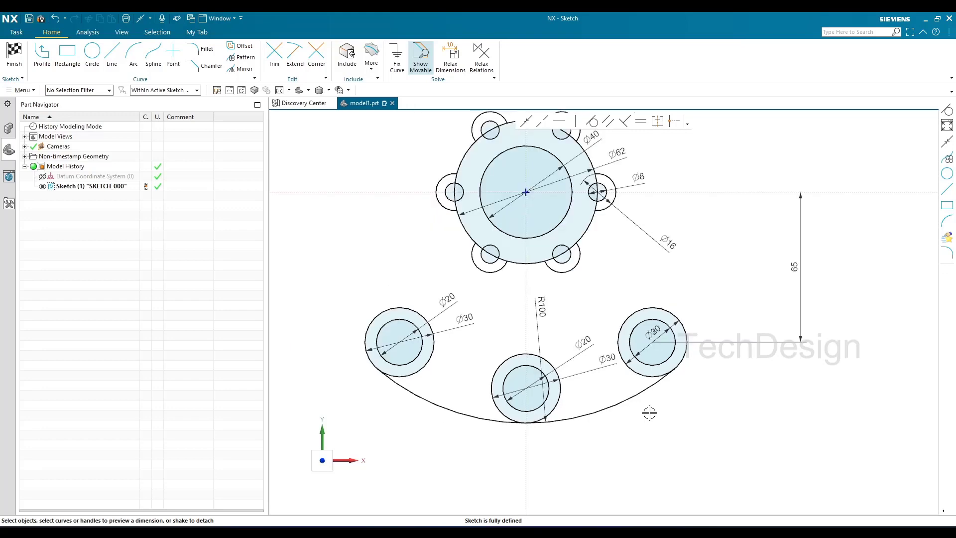
click(526, 526)
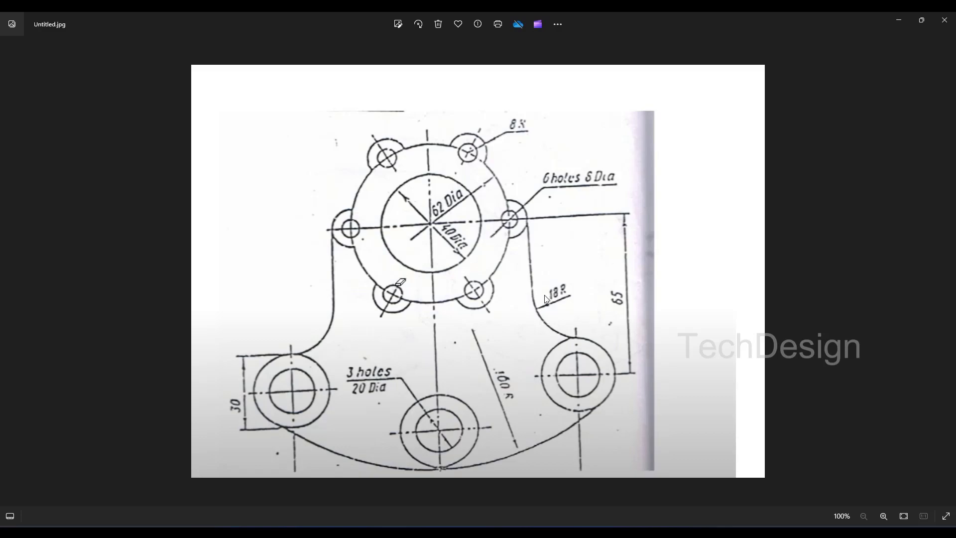
click(903, 25)
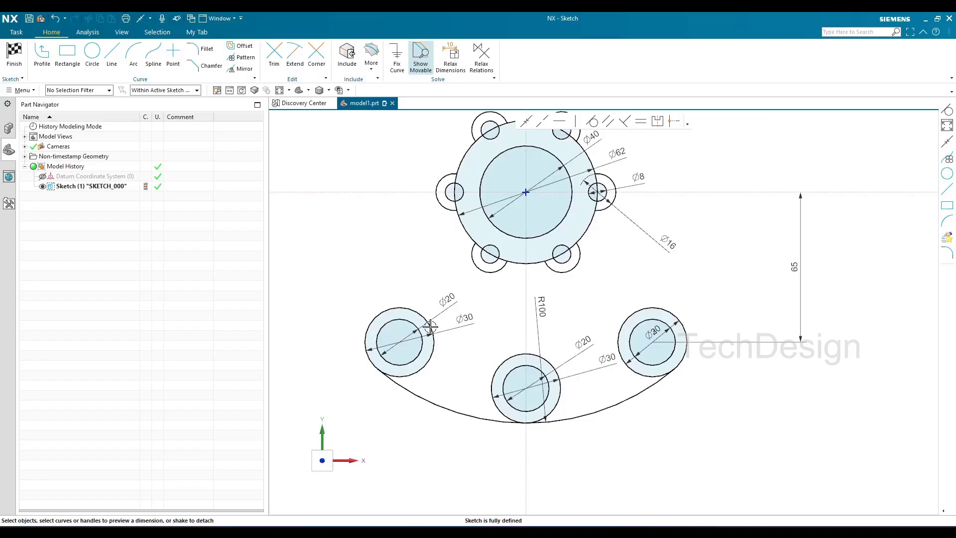
key(l)
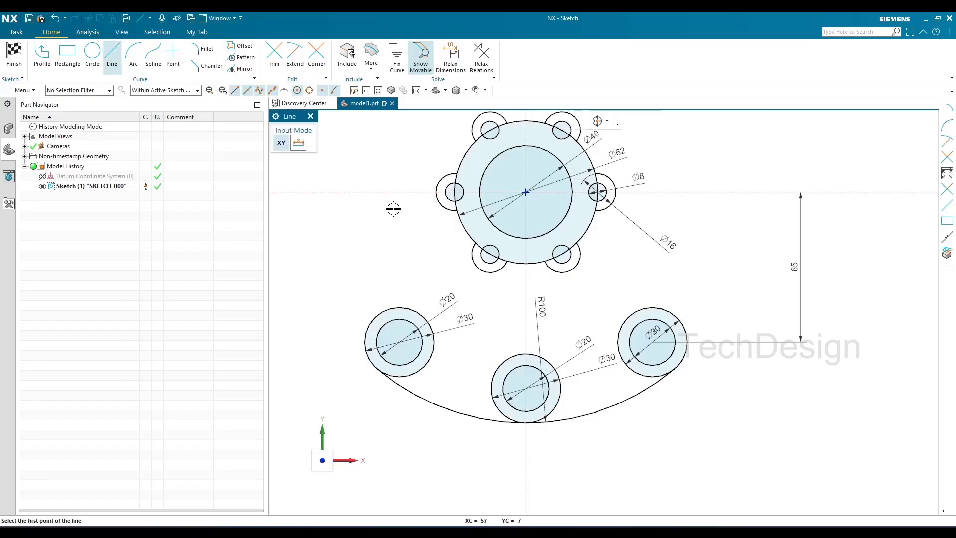
click(436, 191)
click(433, 276)
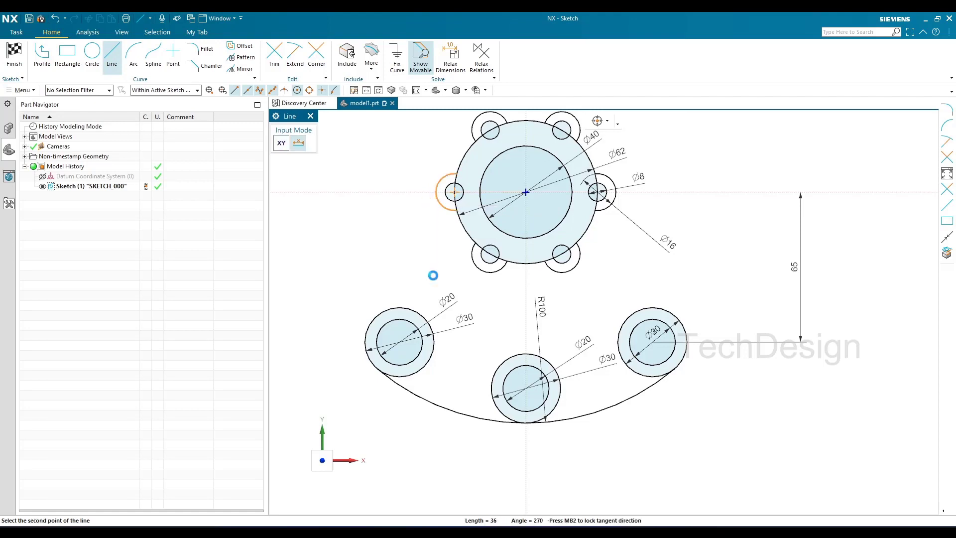
click(616, 194)
click(616, 276)
key(Escape)
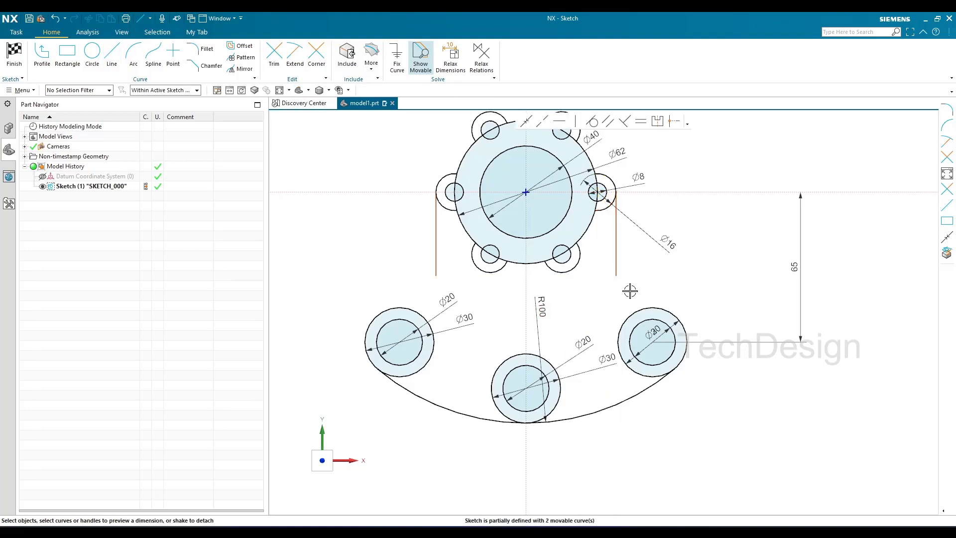
click(204, 50)
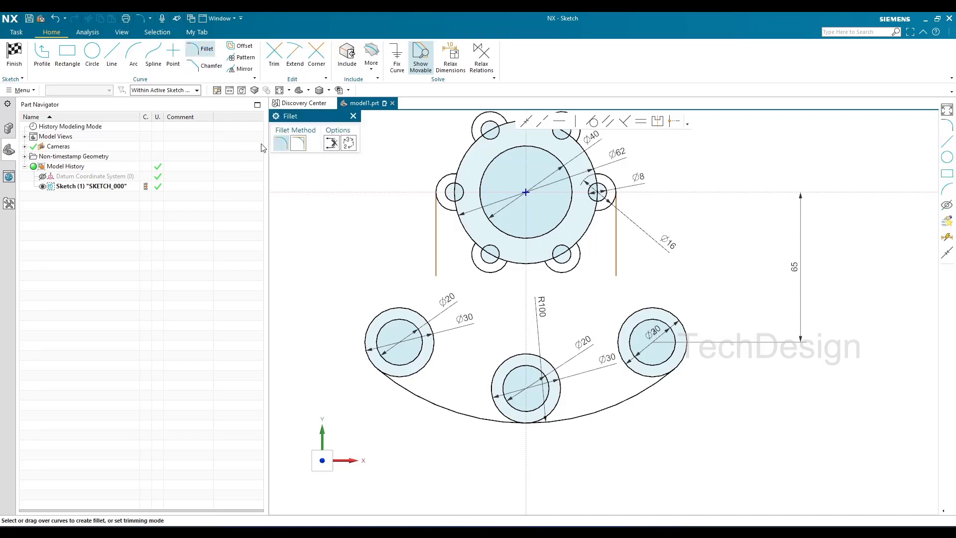
scroll(396, 273, up, 4)
click(487, 267)
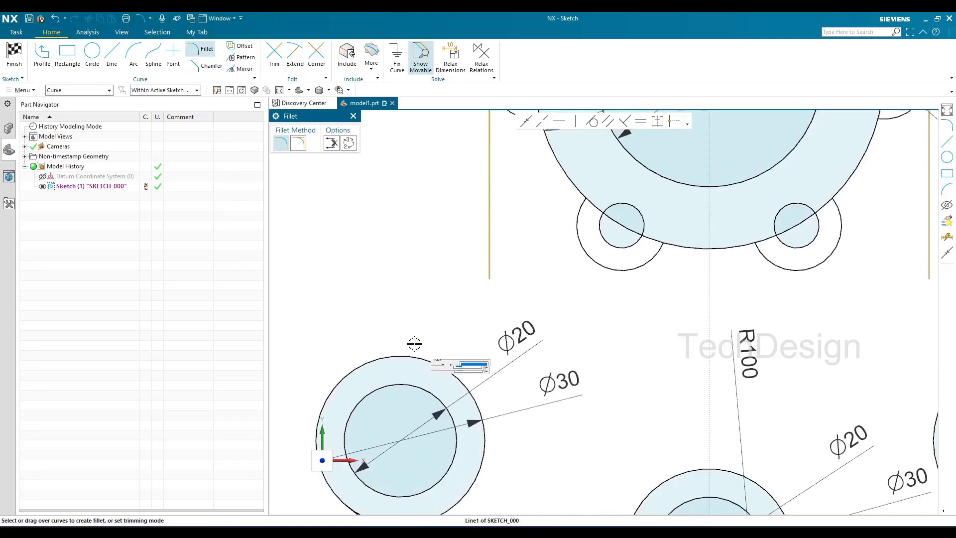
click(395, 355)
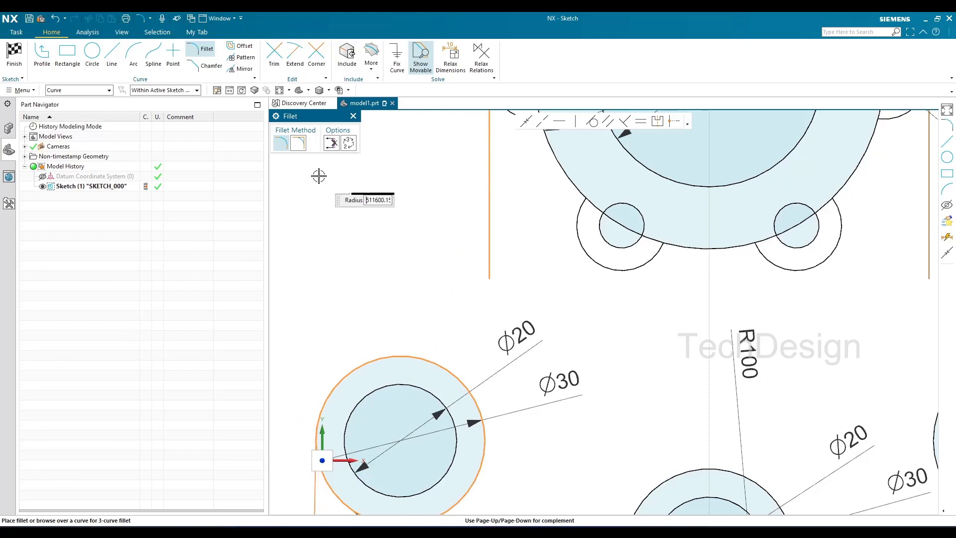
key(Escape)
Step: Lengthen the vertical side lines downward and add an 18 mm radius fillet between the left line and the left 30 mm circle
drag(489, 280, 491, 327)
scroll(390, 284, down, 3)
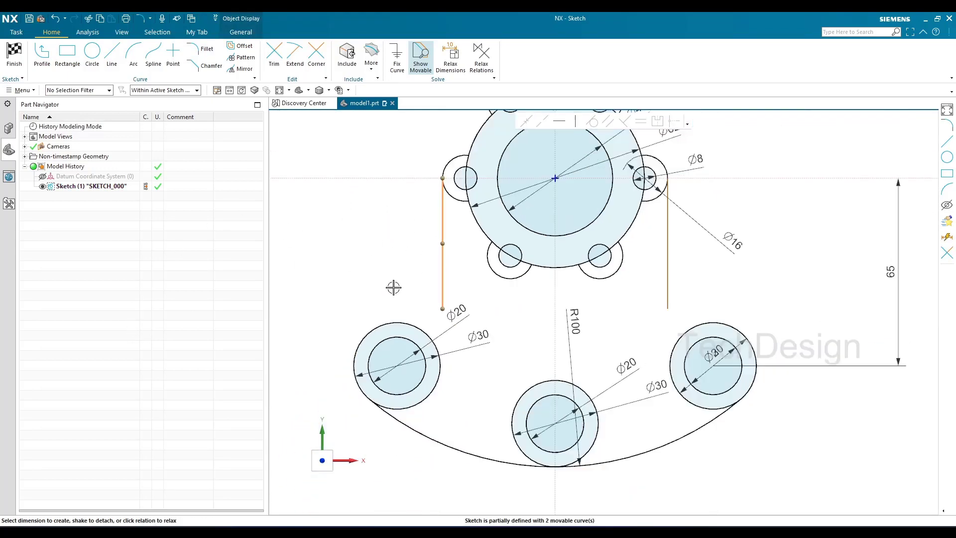
key(f)
click(398, 323)
click(442, 290)
text(18)
key(Return)
key(Escape)
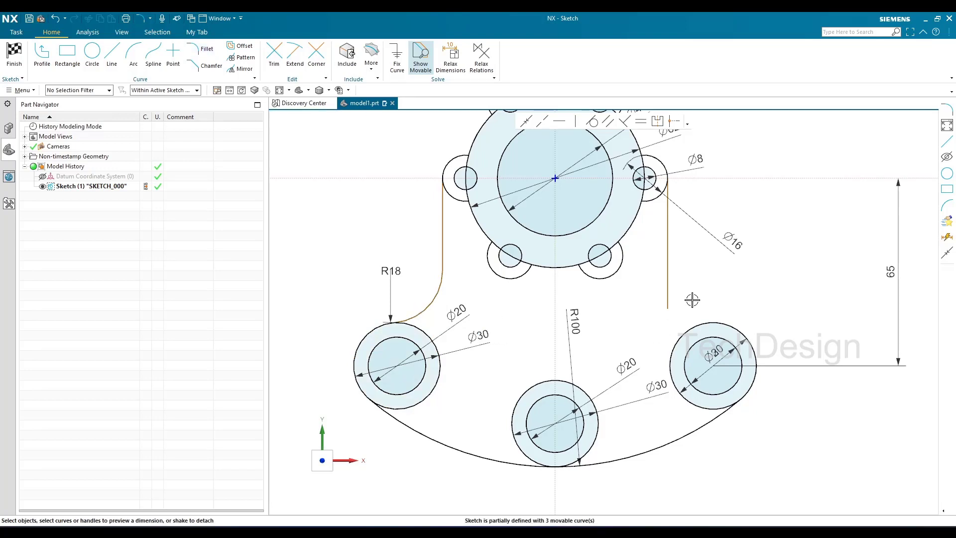
Step: Add an 18 mm radius fillet between the right vertical line and the right 30 mm circle
click(133, 55)
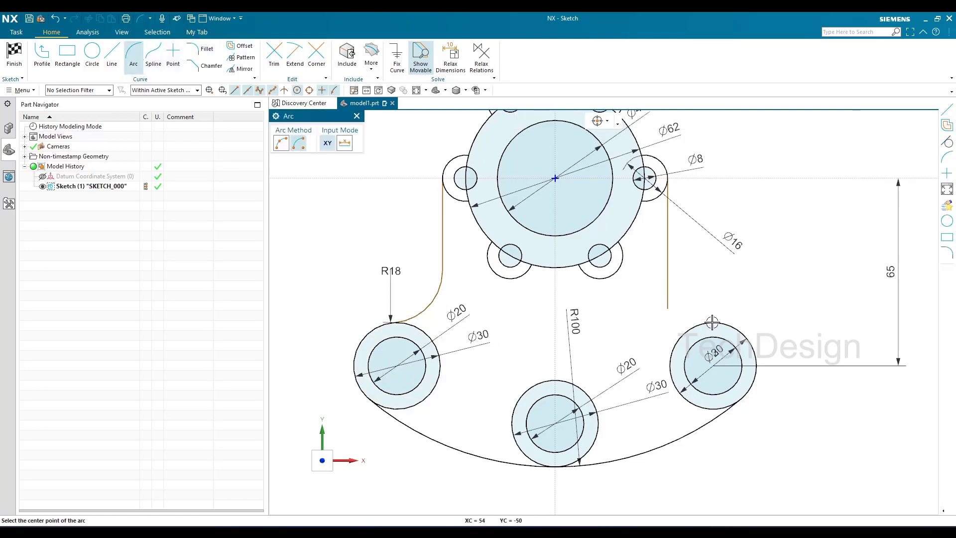
key(Escape)
click(202, 48)
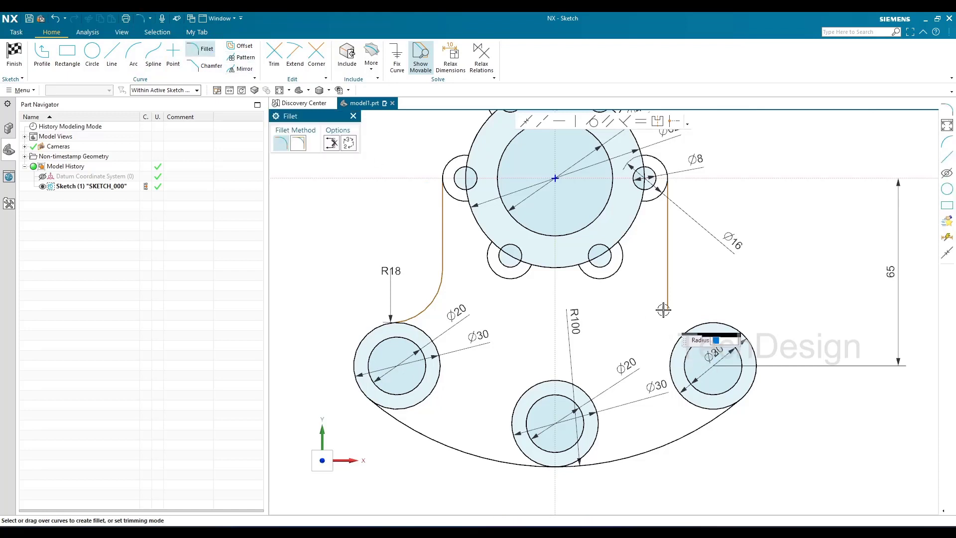
click(667, 291)
click(707, 323)
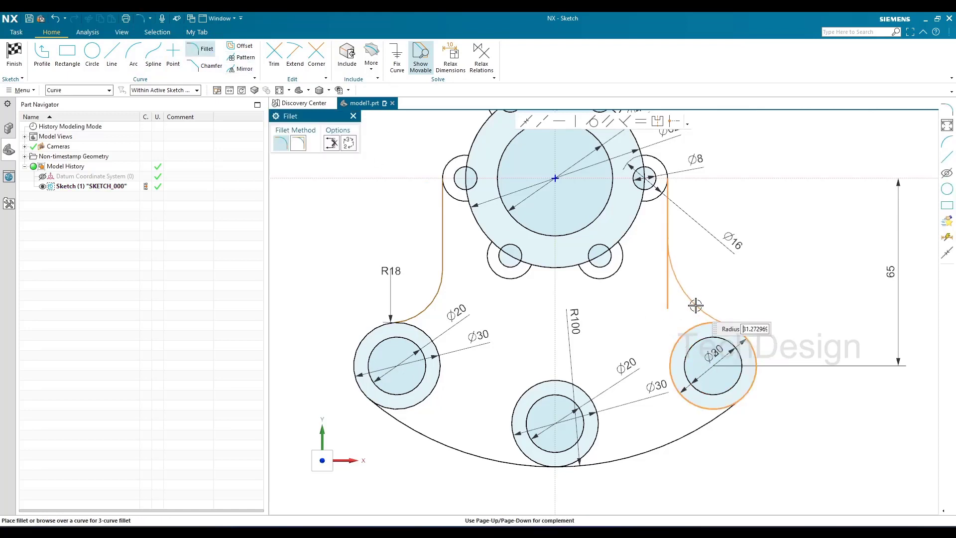
text(18)
key(Return)
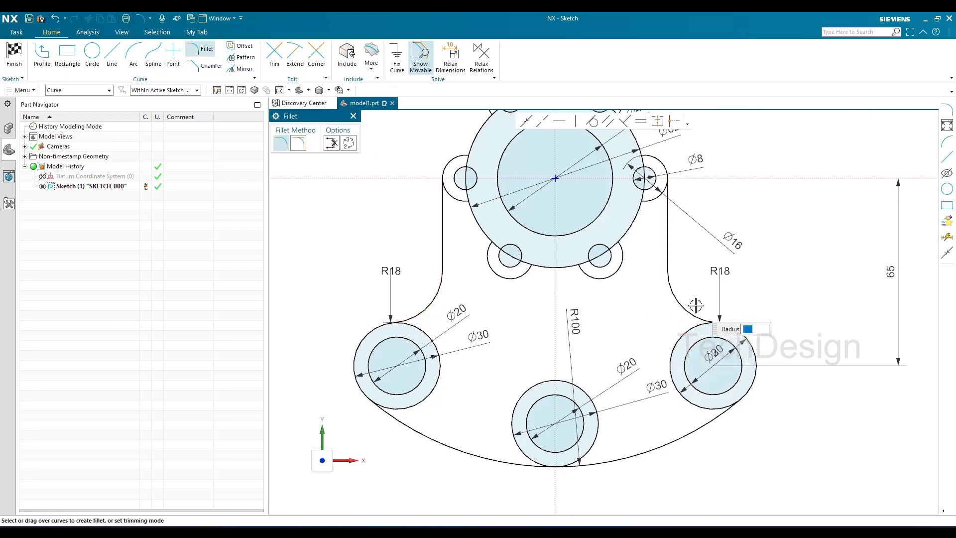
key(Escape)
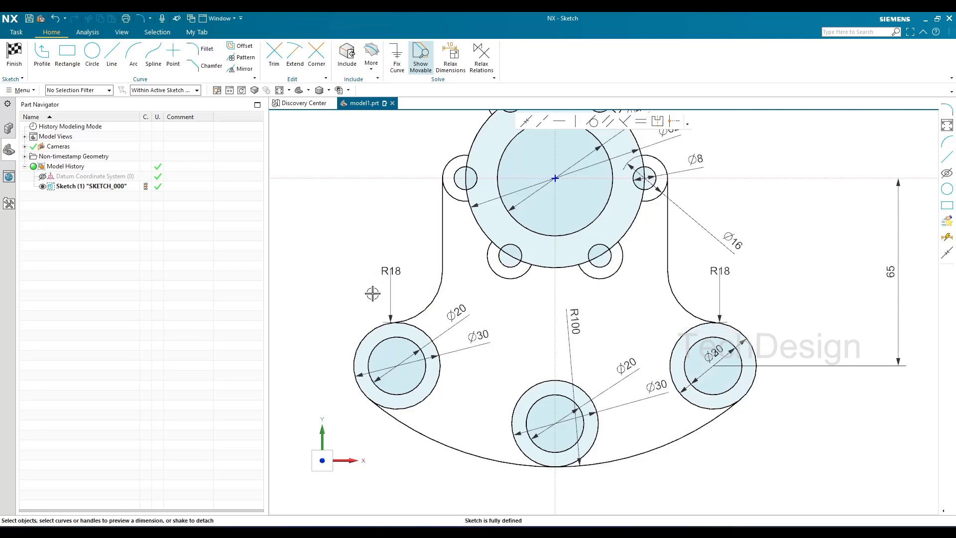
scroll(433, 243, down, 4)
scroll(470, 422, up, 2)
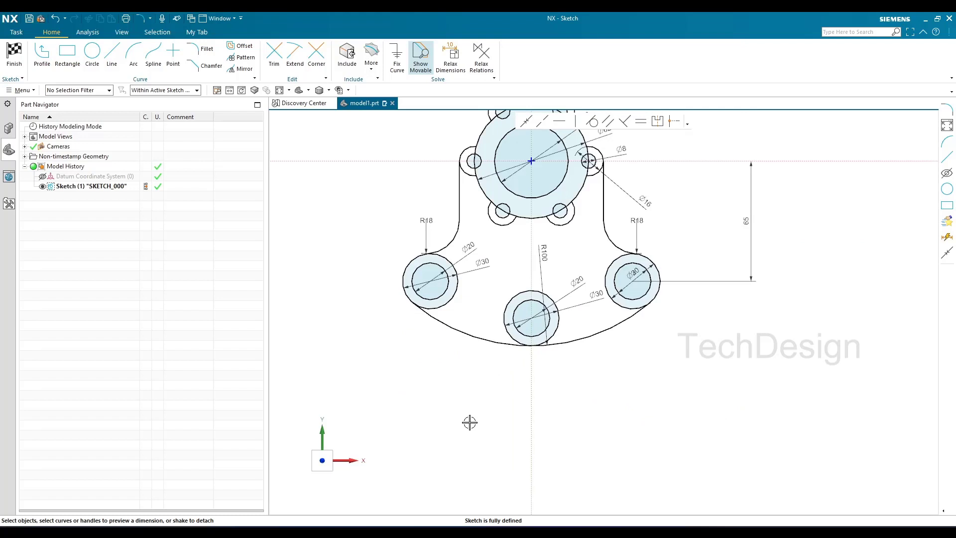
scroll(469, 422, down, 1)
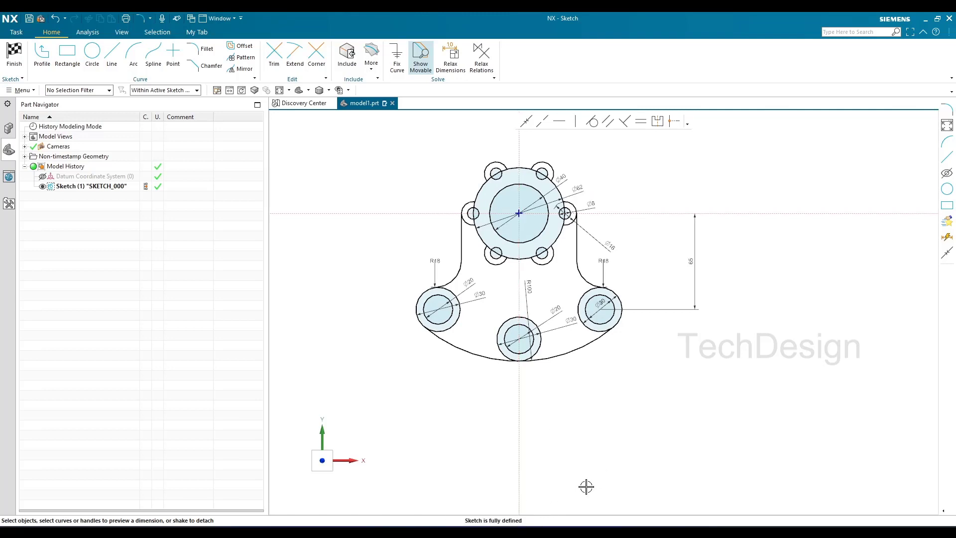
key(ctrl+f)
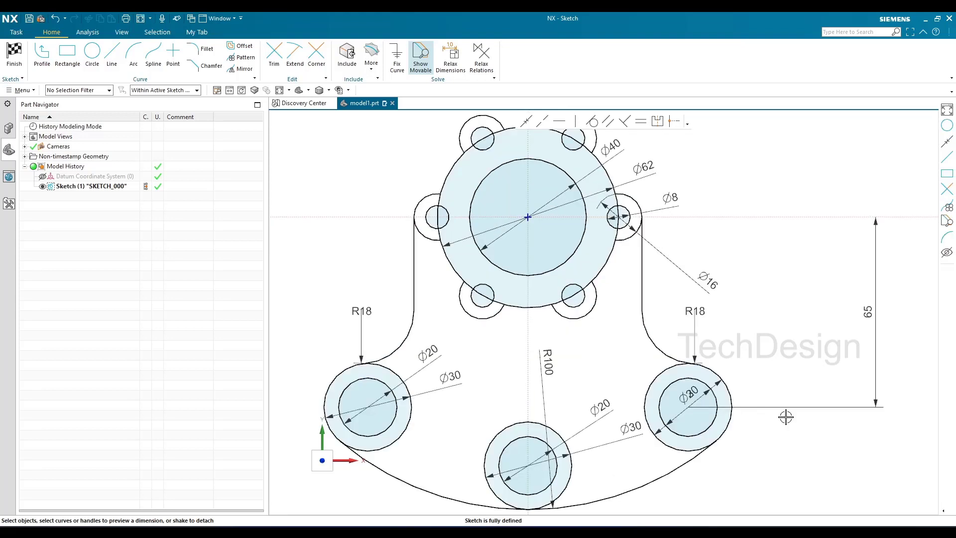